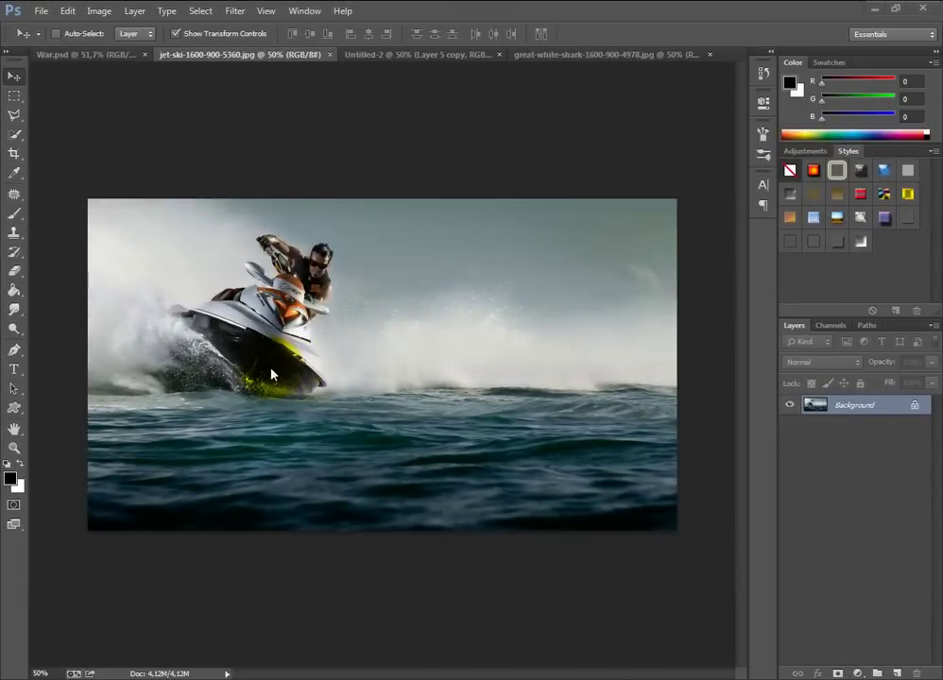
Step: Switch to the Untitled-2 document with the sky above blue water
left_click(395, 55)
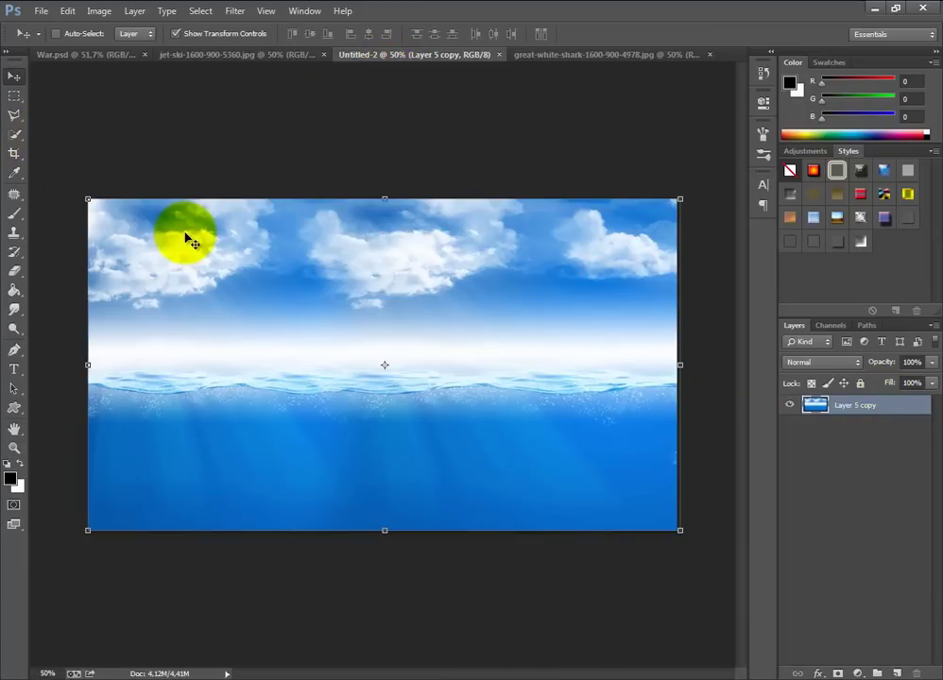
Step: Quick-select the sky in Untitled-2 down to the wavy waterline, using a smaller brush along the edge
left_click(16, 134)
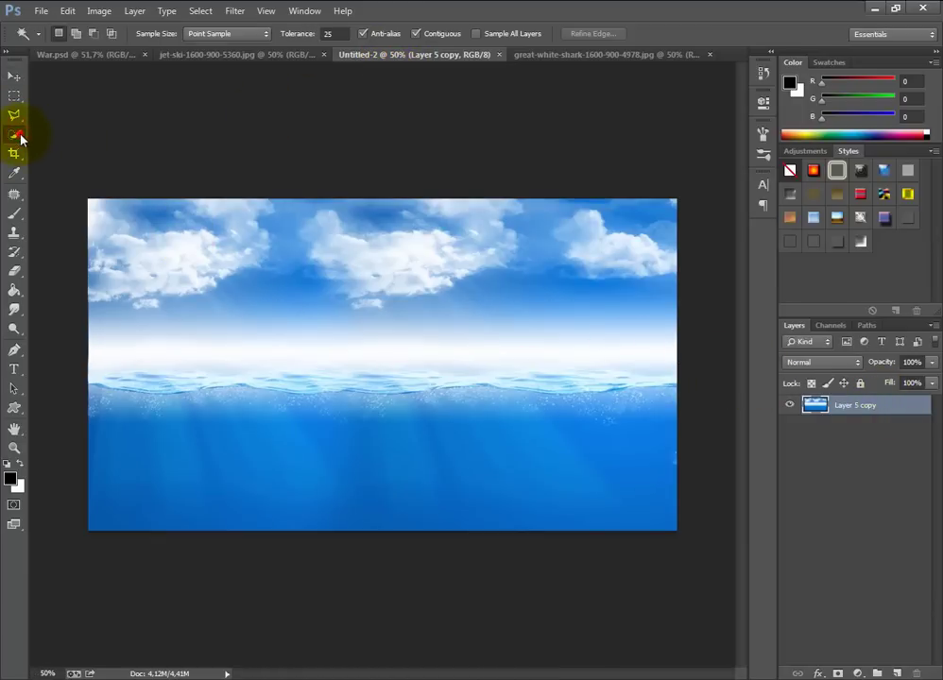
left_click(18, 136, "alt")
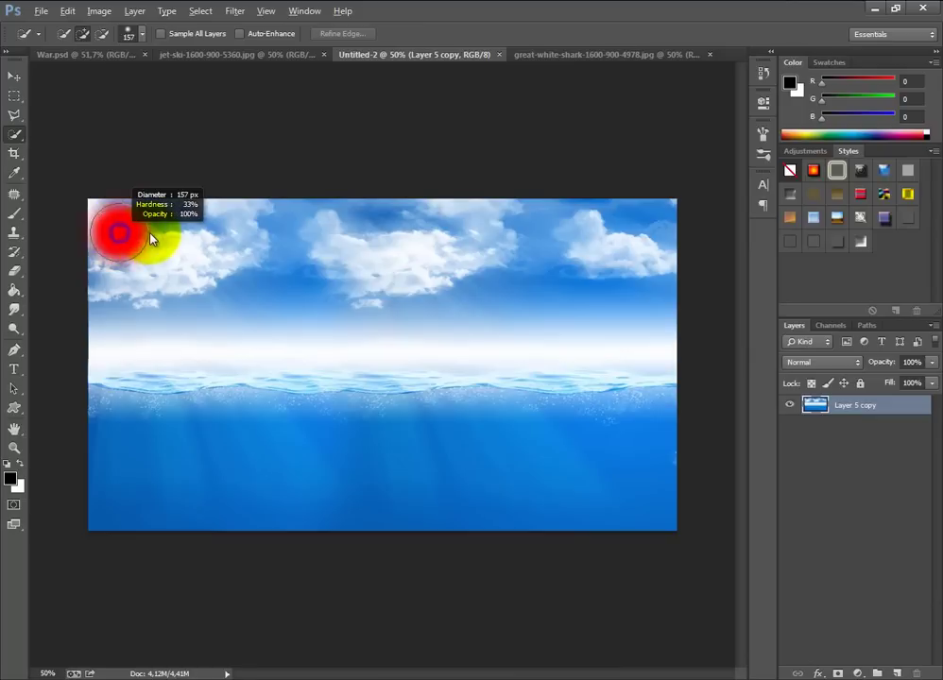
left_click_drag(127, 255, 577, 277)
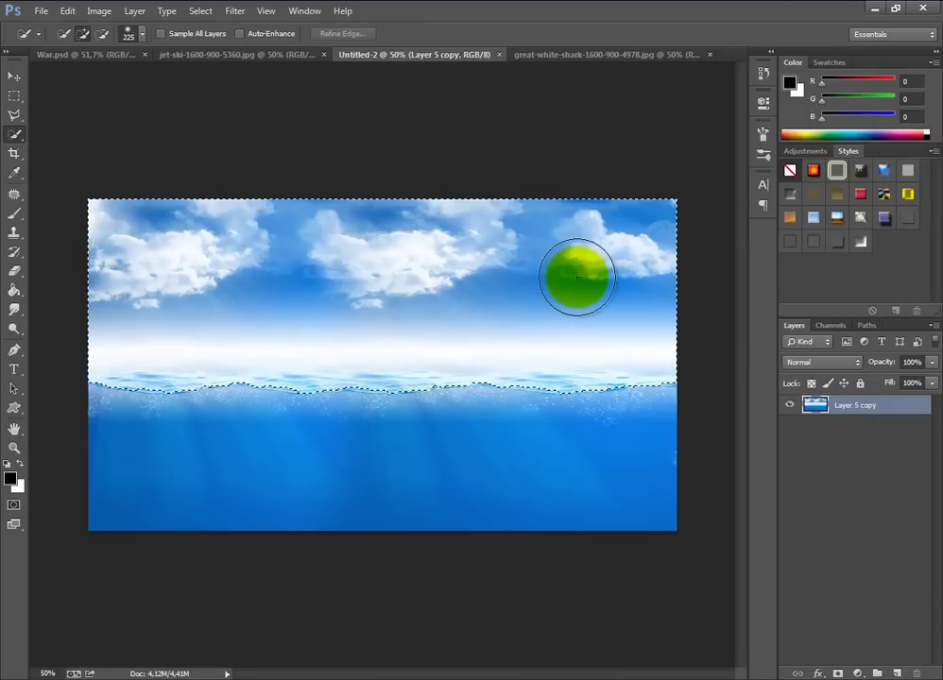
right_click(520, 311, "alt")
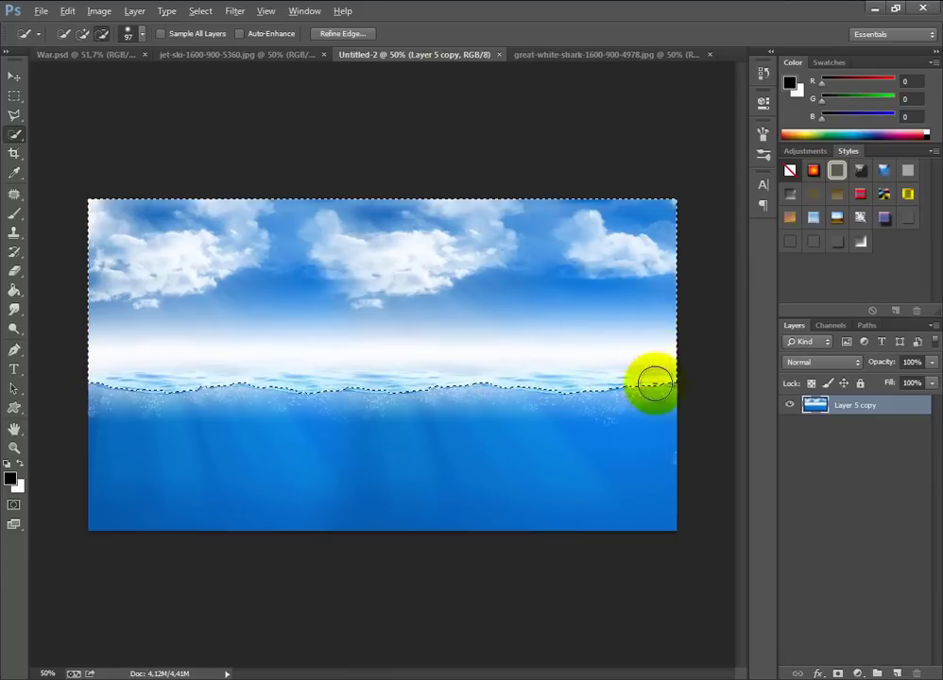
mouse_move(662, 394)
left_mouse_down()
mouse_move(367, 385)
mouse_move(129, 398)
mouse_move(169, 394)
mouse_move(242, 358)
mouse_move(222, 358)
left_mouse_up()
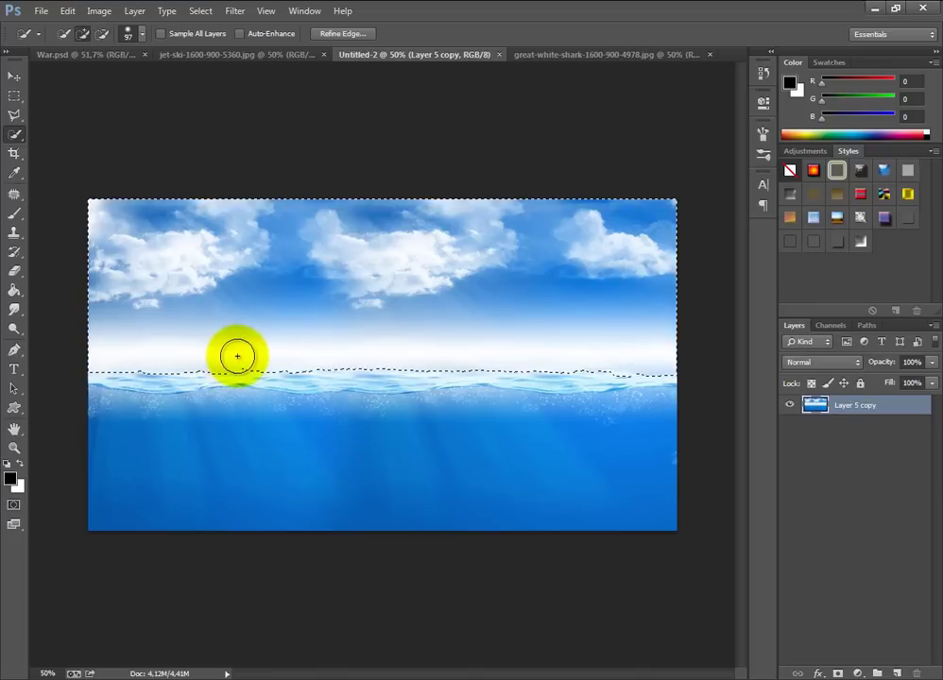
right_click(427, 318)
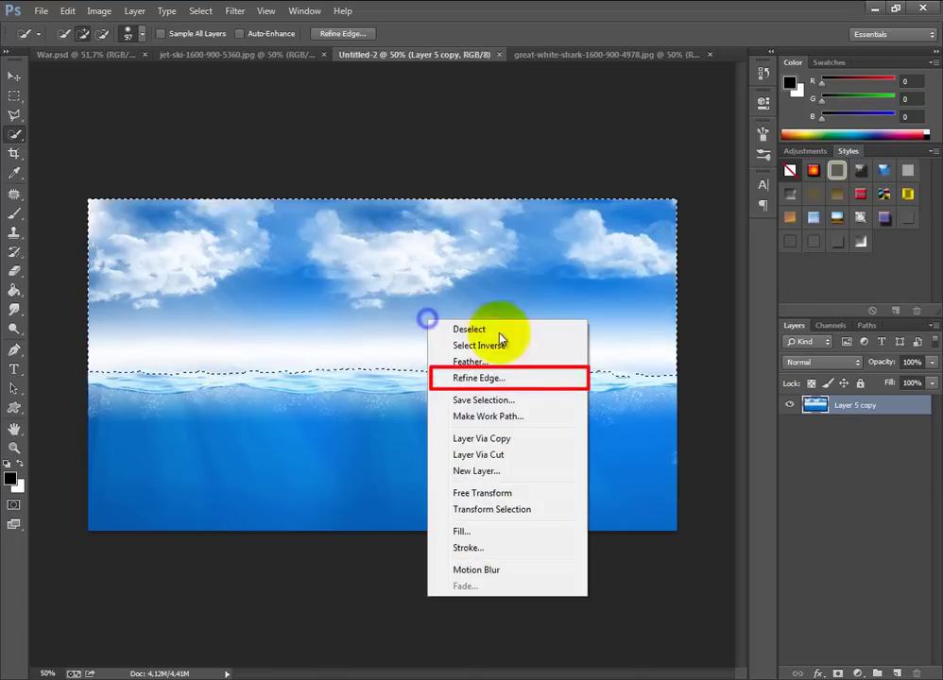
Step: Refine the sky selection edge with a 45.5 px radius, 33% contrast and an outward shift
left_click(514, 378)
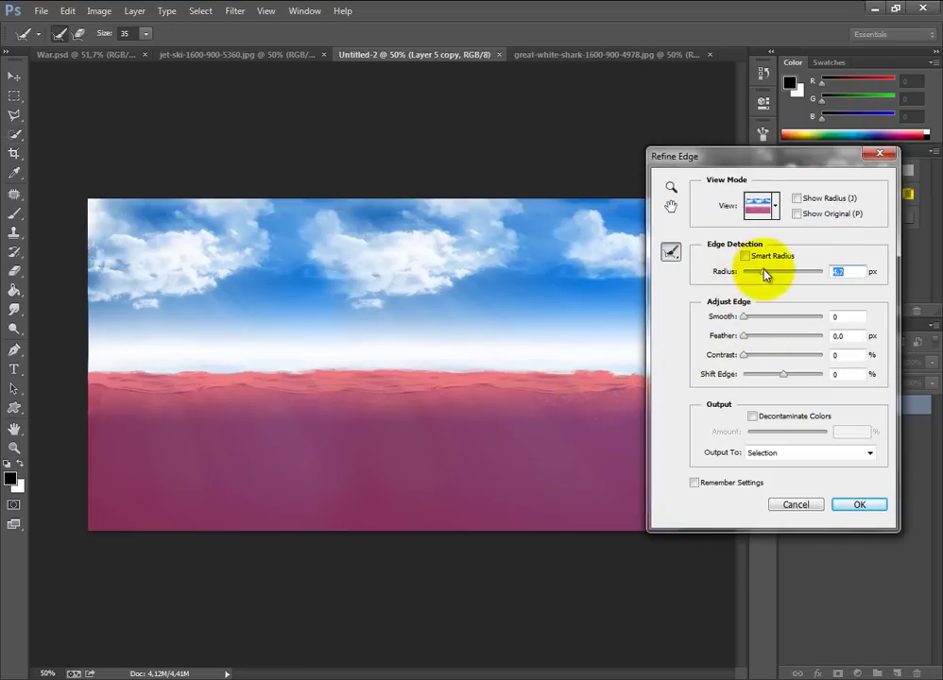
left_click_drag(765, 274, 792, 276)
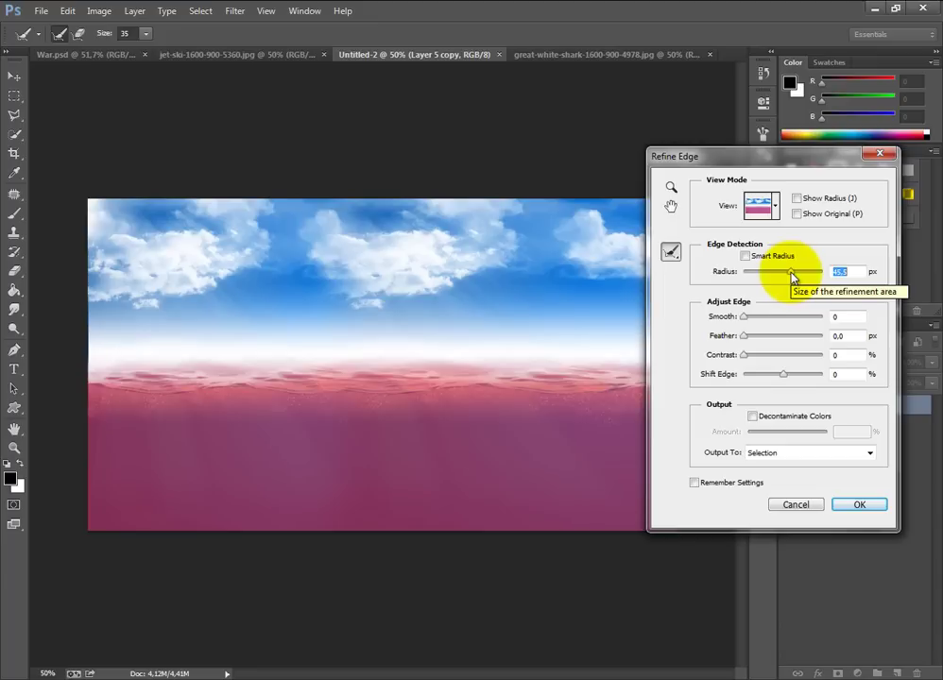
mouse_move(778, 380)
left_mouse_down()
mouse_move(797, 379)
mouse_move(762, 354)
mouse_move(774, 379)
mouse_move(768, 358)
left_mouse_up()
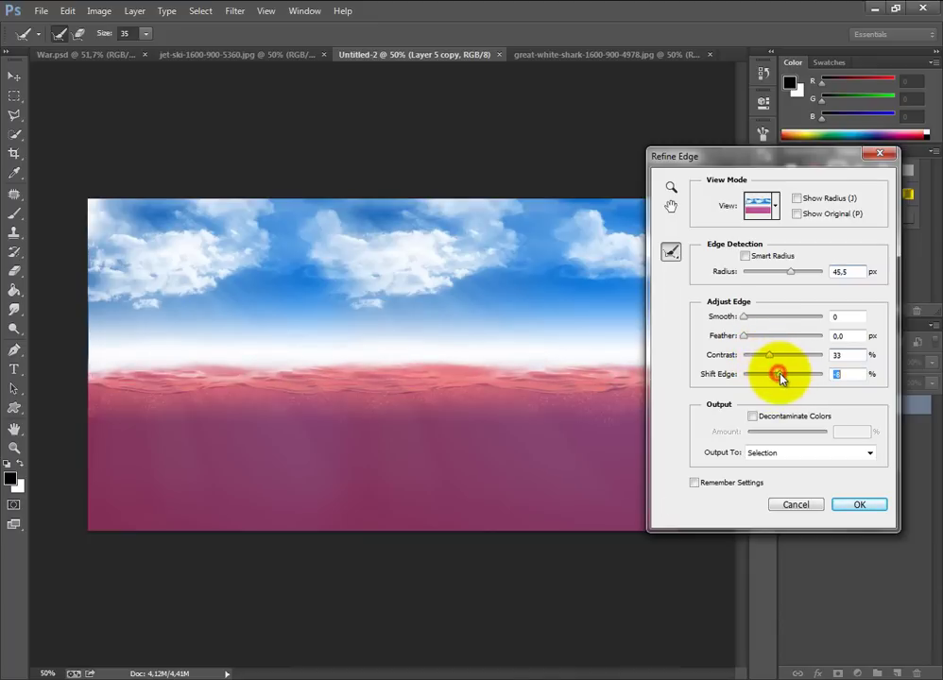
left_click(860, 505)
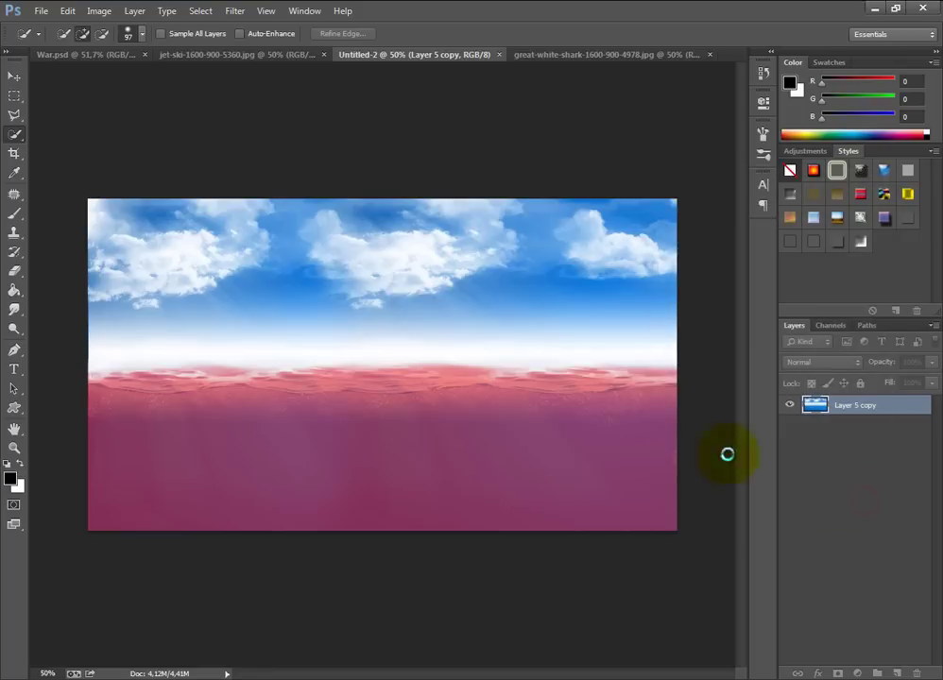
Step: Invert the selection and copy the water onto its own Layer 1
right_click(423, 249)
left_click(485, 276)
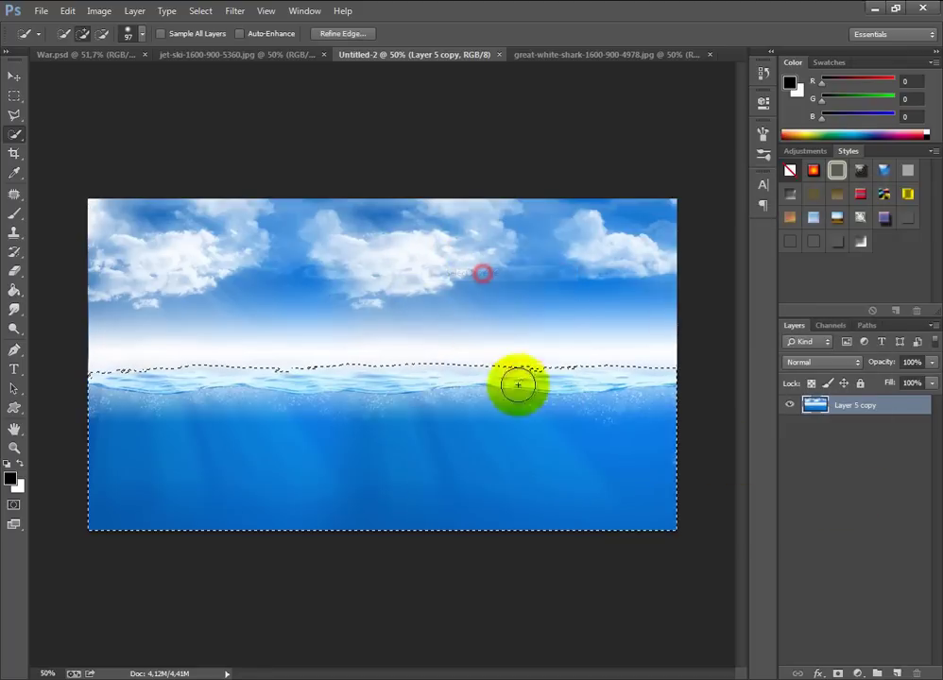
right_click(484, 357)
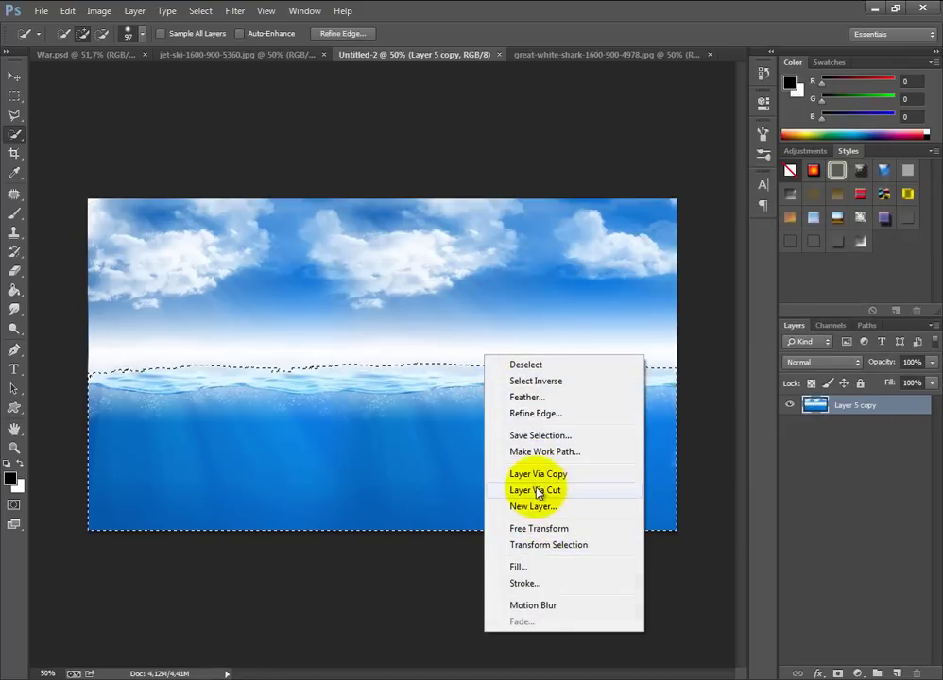
left_click(553, 475)
Step: Duplicate Layer 1 into the jet-ski-1600-900-5360.jpg document
right_click(853, 408)
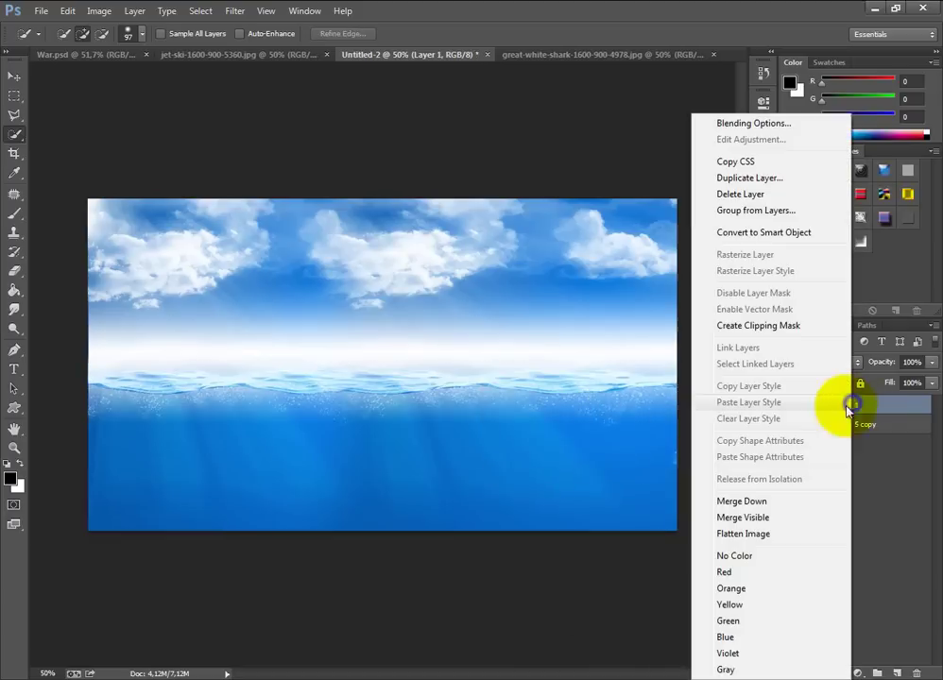
left_click(768, 176)
left_click(489, 269)
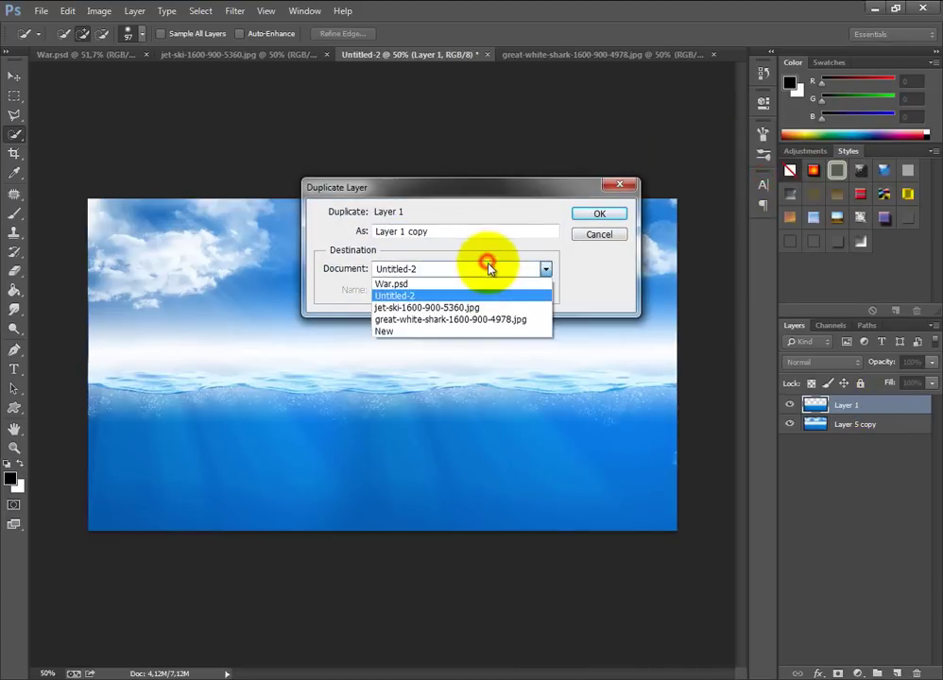
left_click(488, 307)
left_click(598, 213)
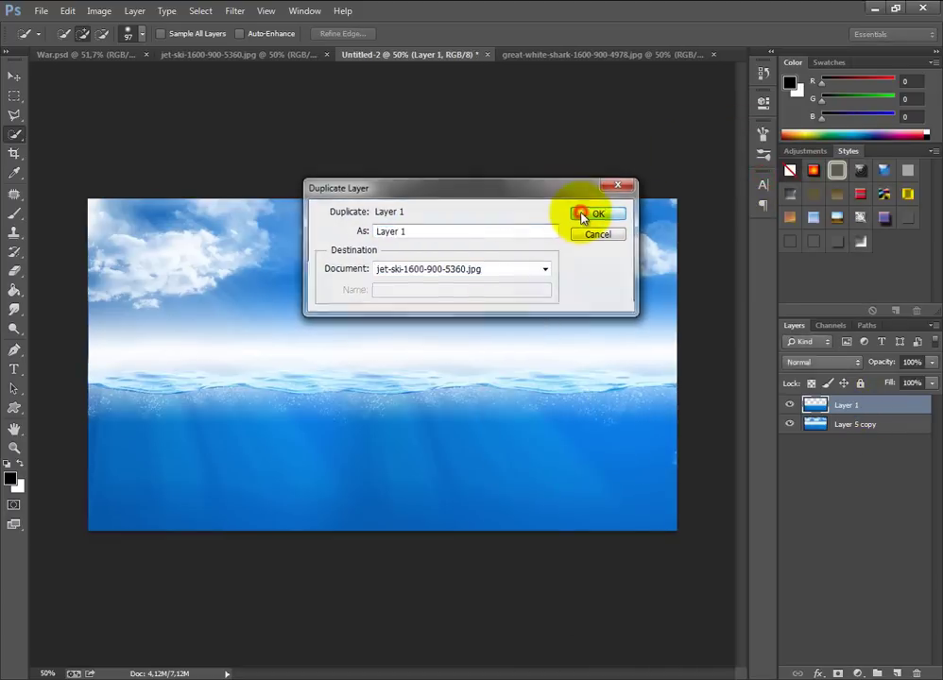
left_click(303, 56)
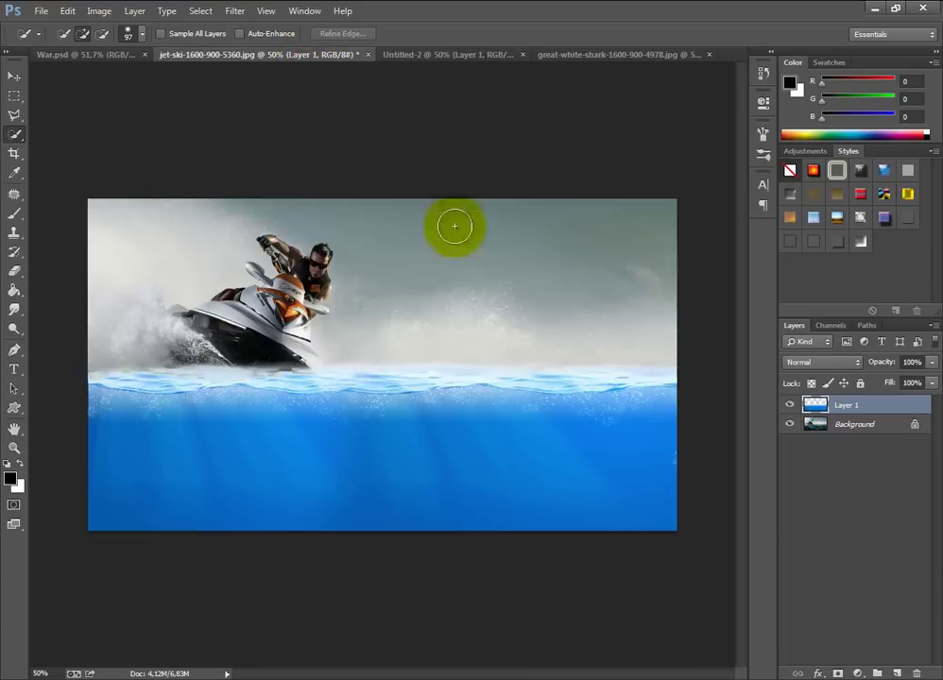
Step: Move the water layer down about 3.81 cm and match its colour to the jet-ski Background
left_click(14, 75)
mouse_move(580, 461)
left_mouse_down()
mouse_move(572, 476)
mouse_move(582, 466)
left_mouse_up()
left_click(99, 10)
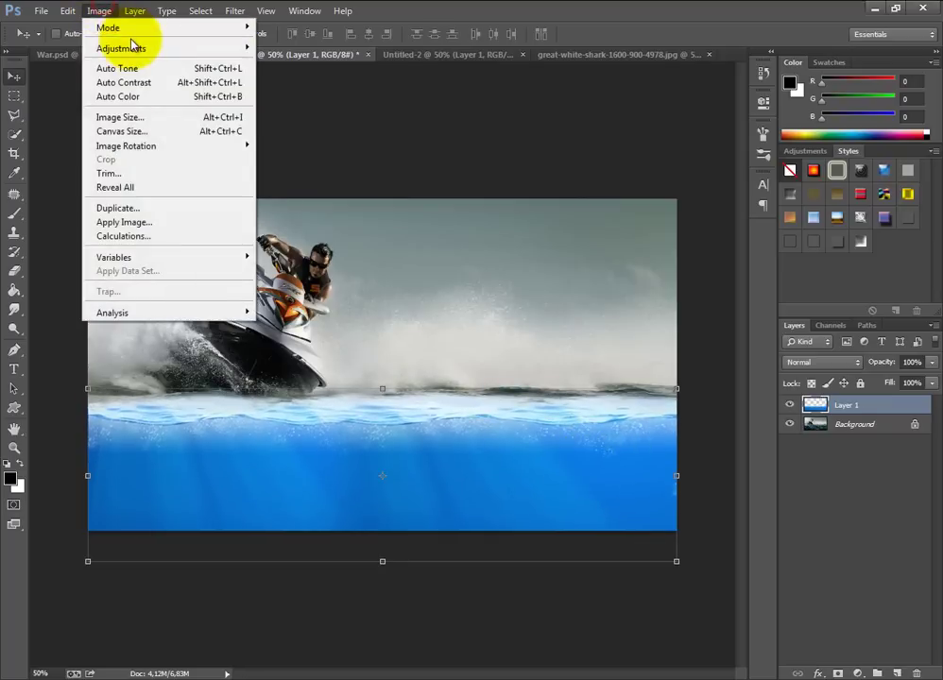
mouse_move(121, 47)
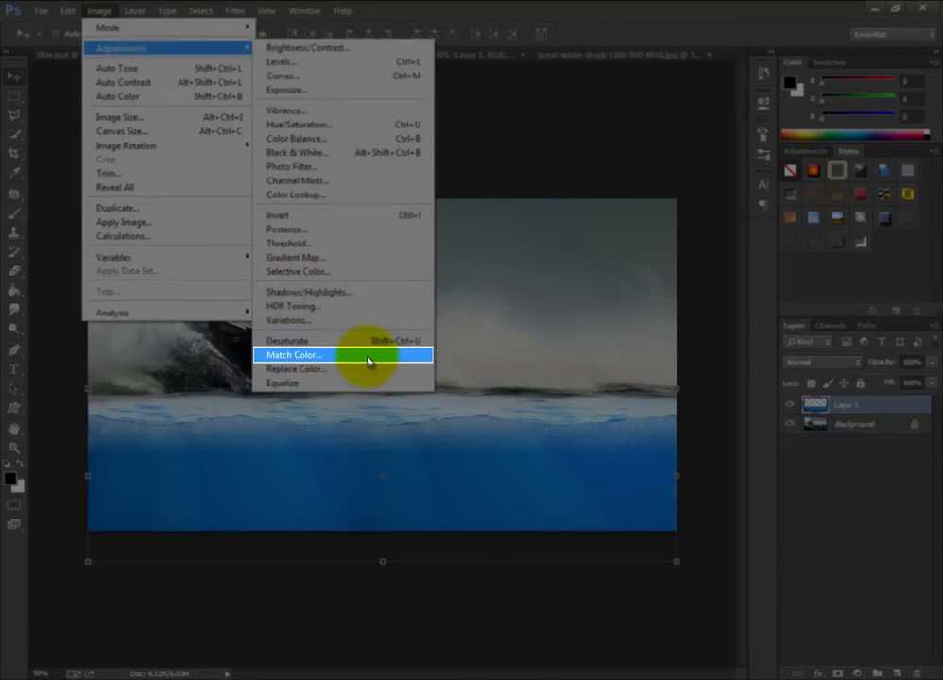
left_click(367, 357)
left_click(808, 467)
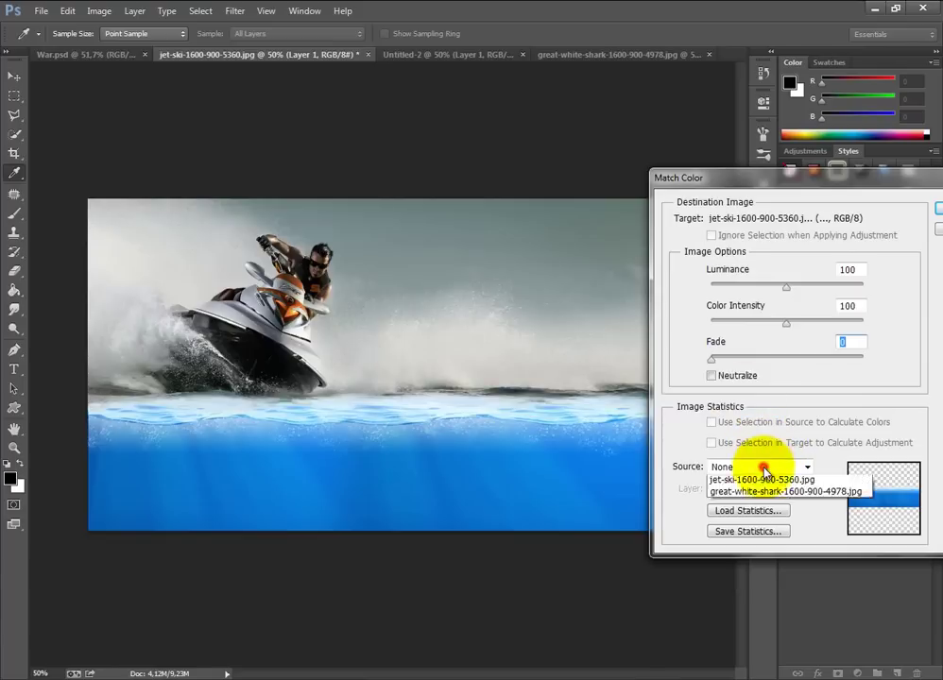
left_click(766, 520)
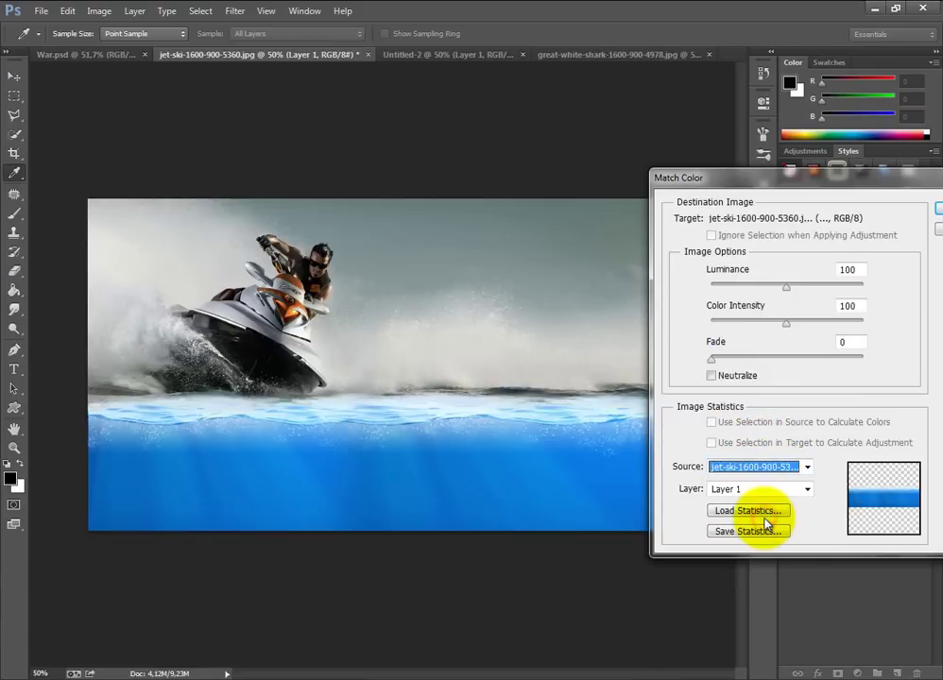
left_click(768, 488)
left_click(774, 539)
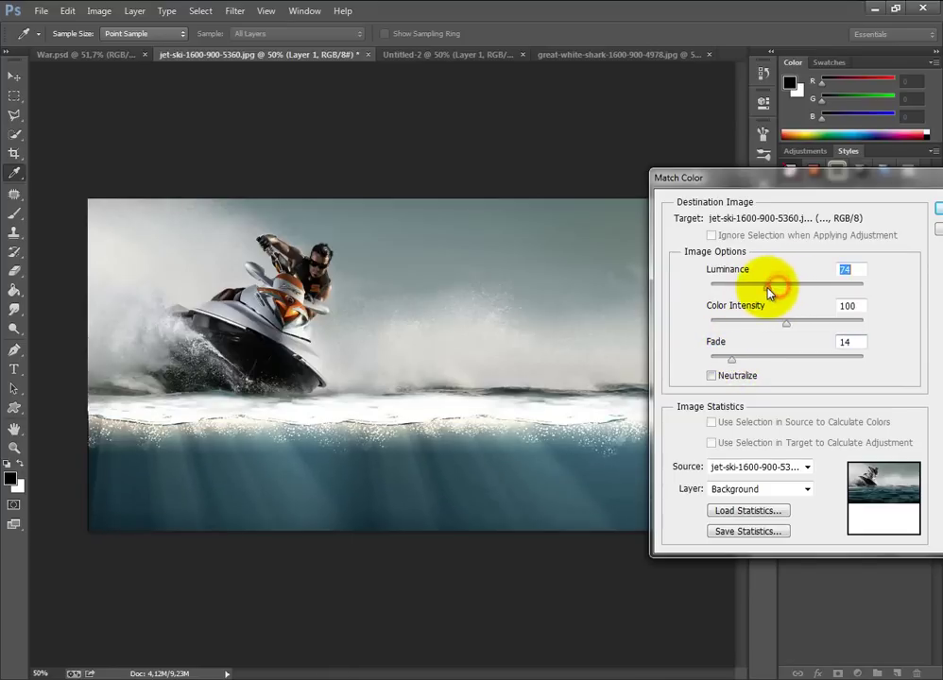
Step: Set the colour match to Luminance 21, Color Intensity 72 and Fade 14, then apply
left_click_drag(768, 292, 733, 292)
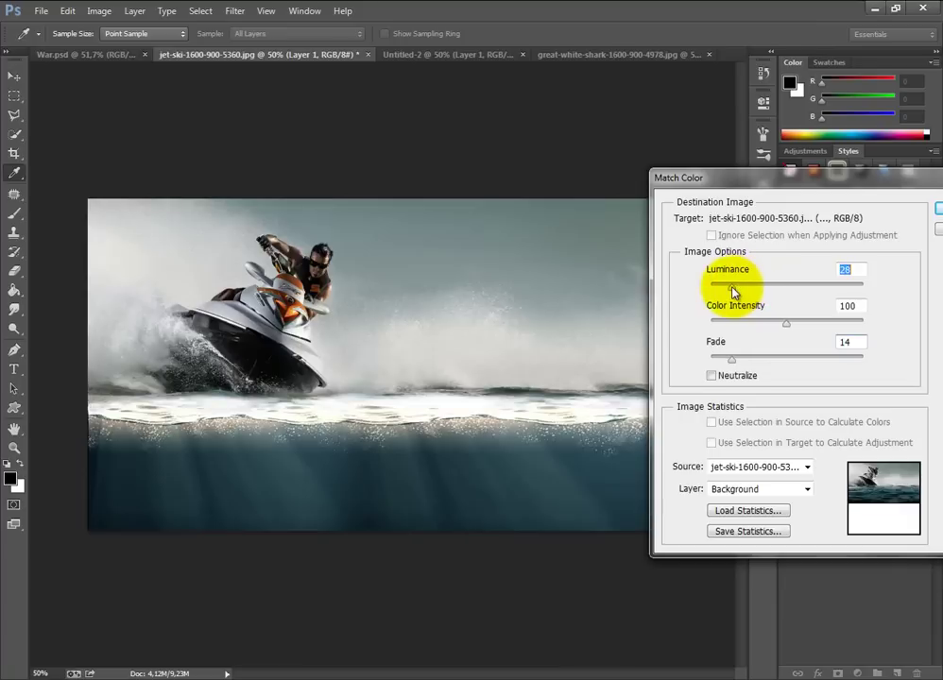
left_click_drag(733, 292, 728, 292)
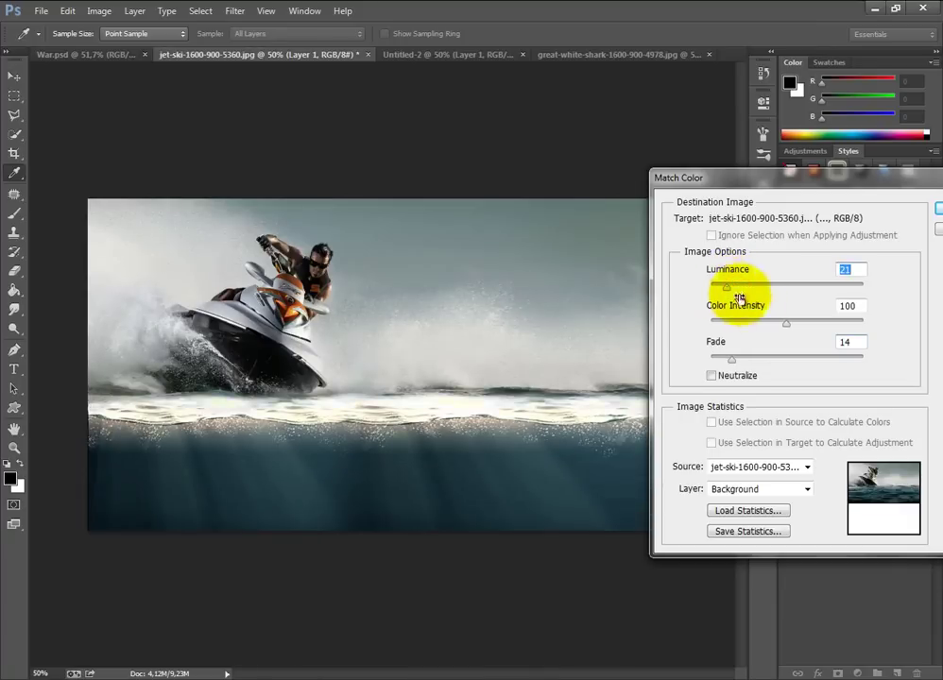
left_click_drag(768, 326, 765, 326)
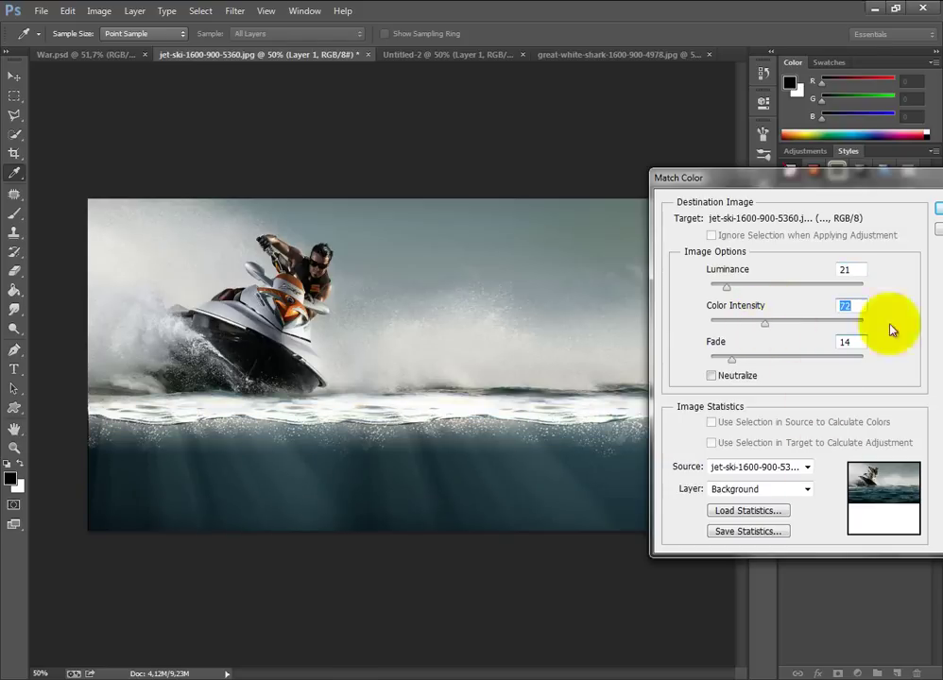
left_click_drag(899, 179, 853, 172)
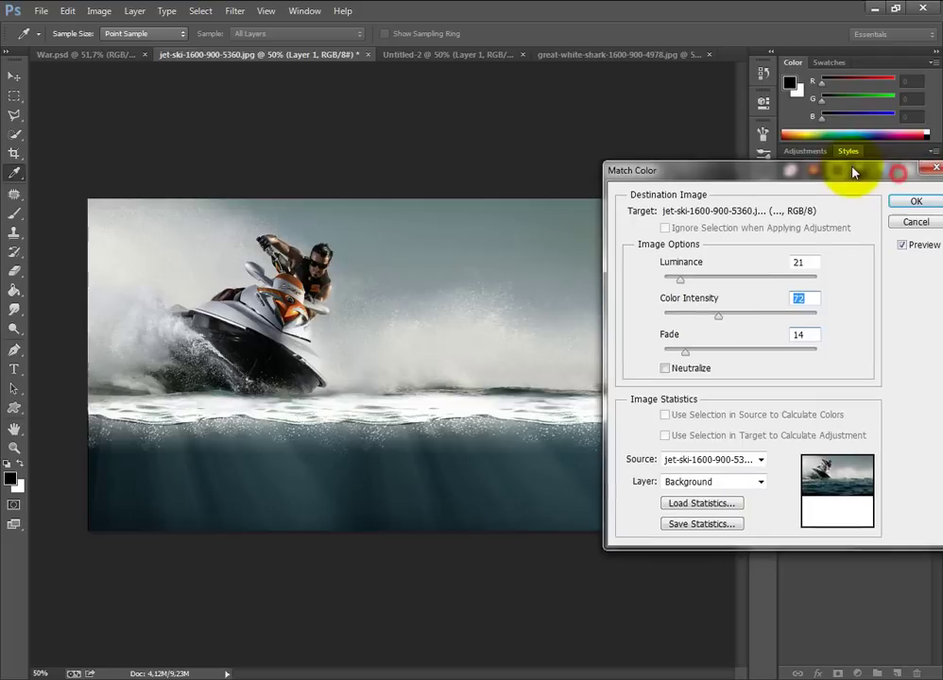
left_click(905, 203)
Step: Duplicate the shark photo's Background layer into the jet-ski document
left_click(656, 57)
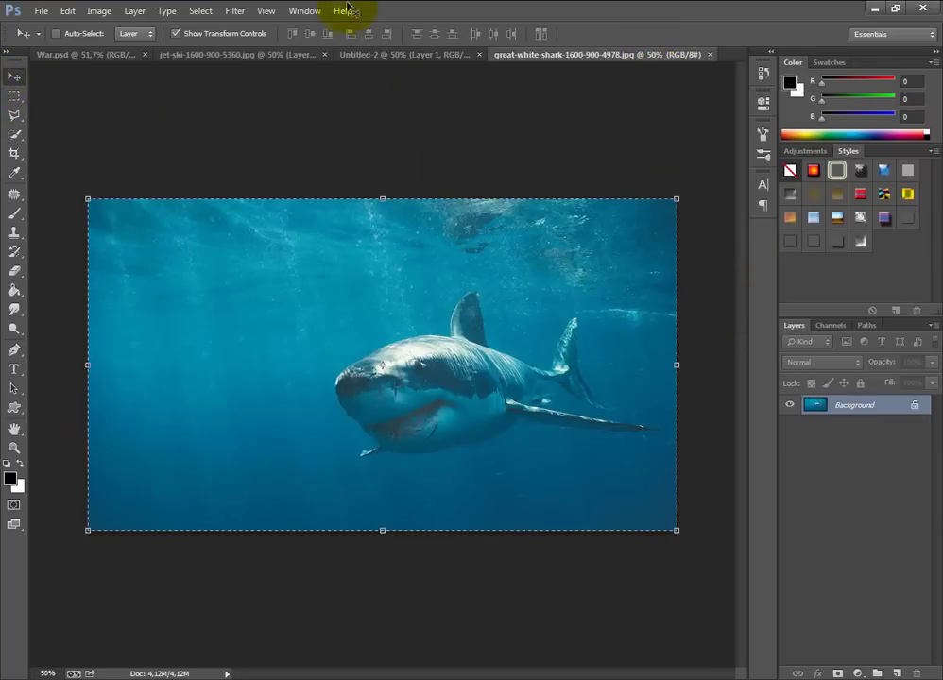
left_click(241, 59)
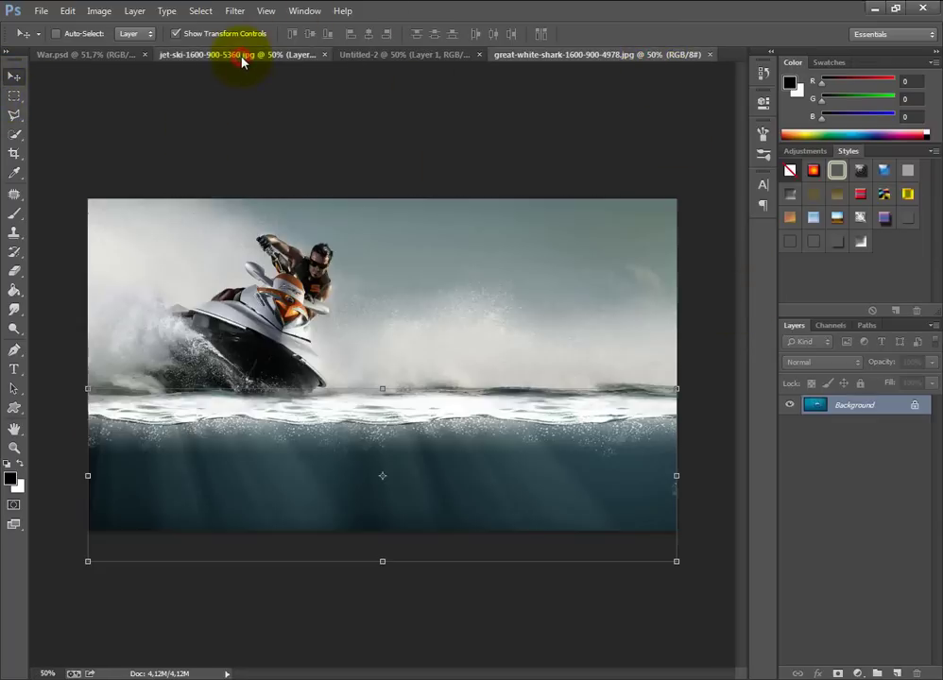
left_click(615, 56)
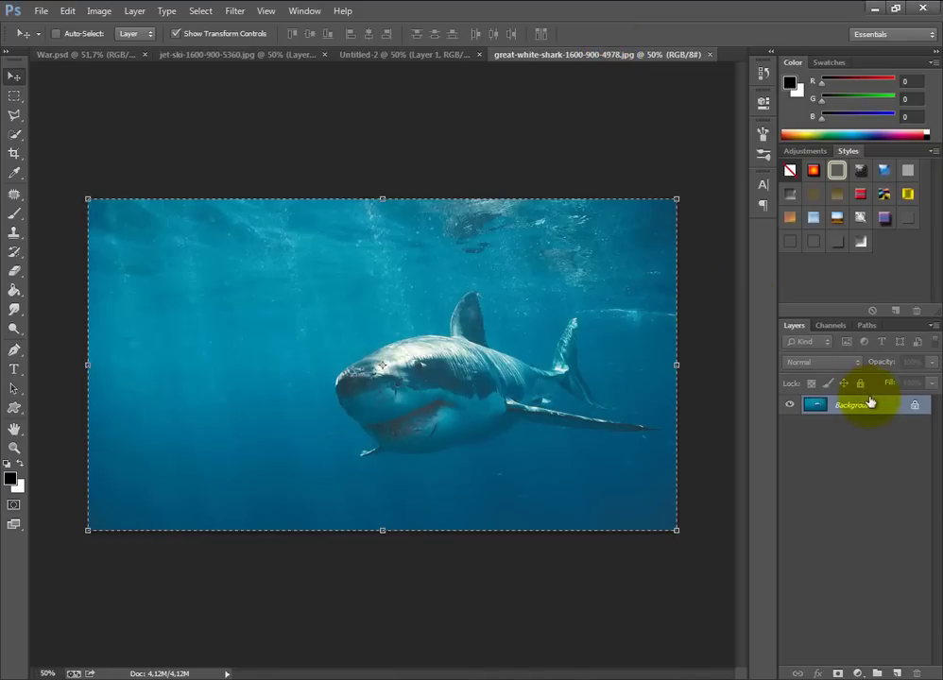
right_click(869, 404)
left_click(855, 431)
left_click(463, 269)
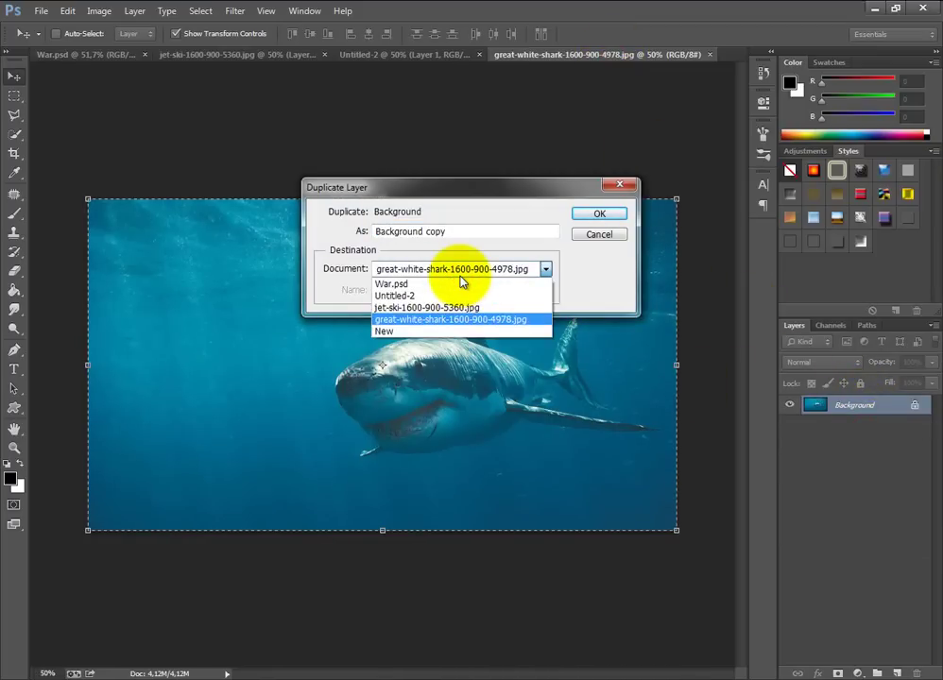
left_click(482, 307)
left_click(612, 212)
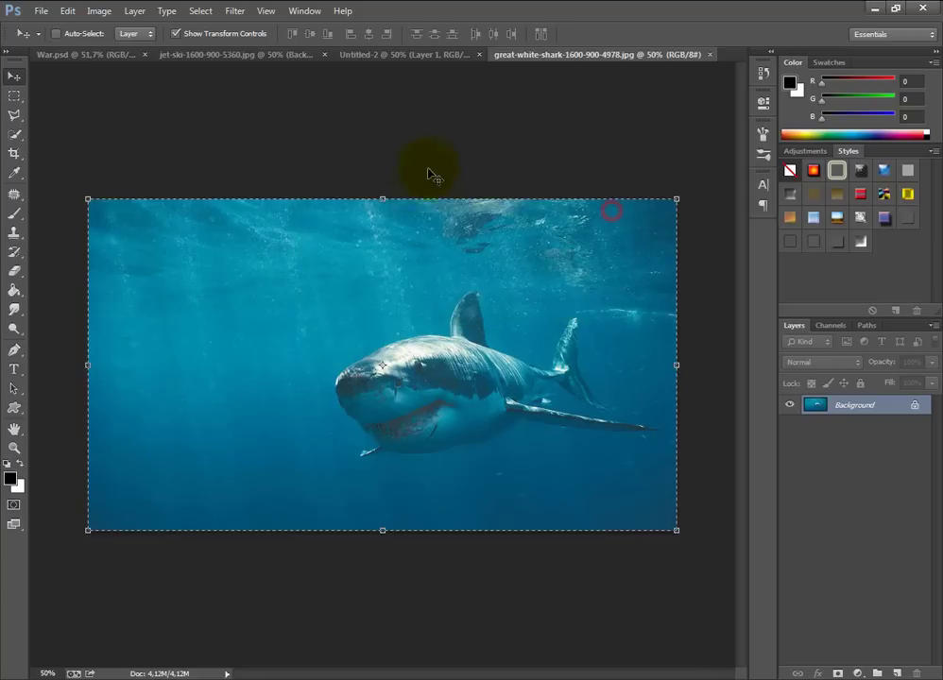
left_click(276, 57)
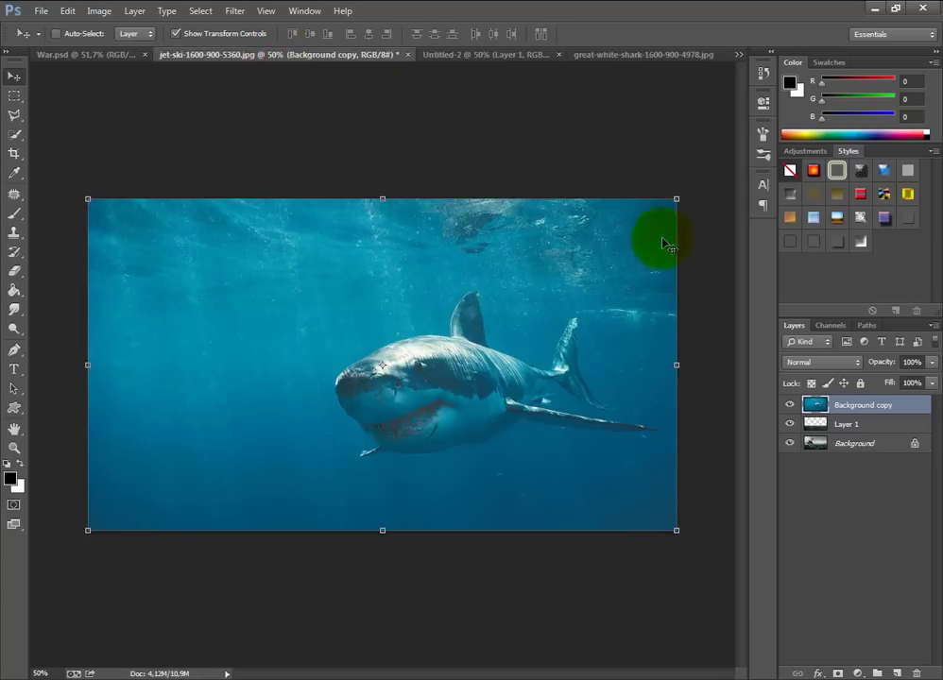
Step: Scale the shark layer to about 73% and place it below the waterline at lower right
left_click(676, 199)
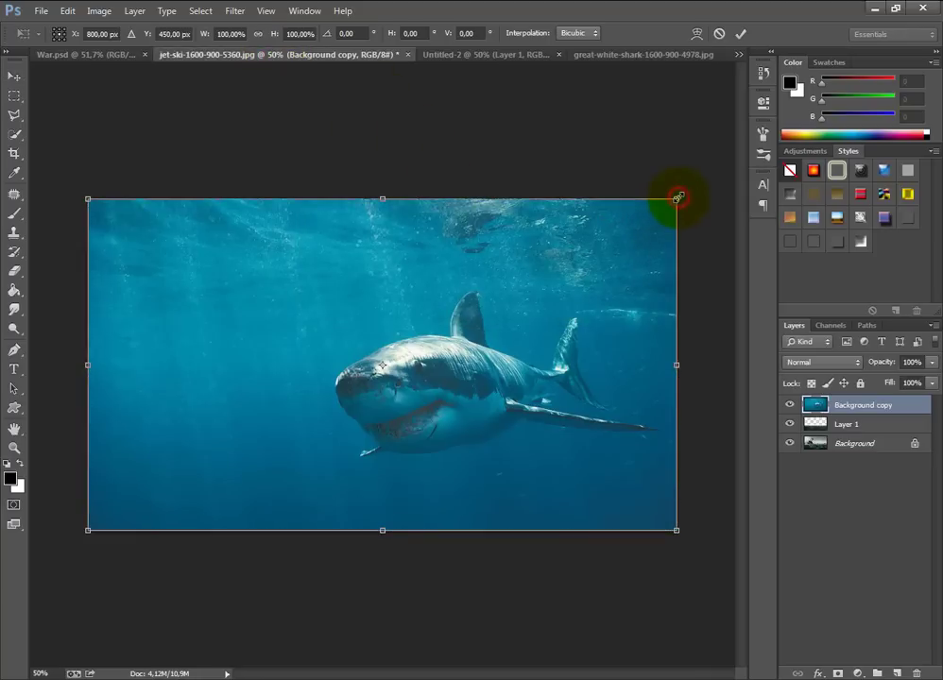
left_click_drag(658, 231, 664, 282)
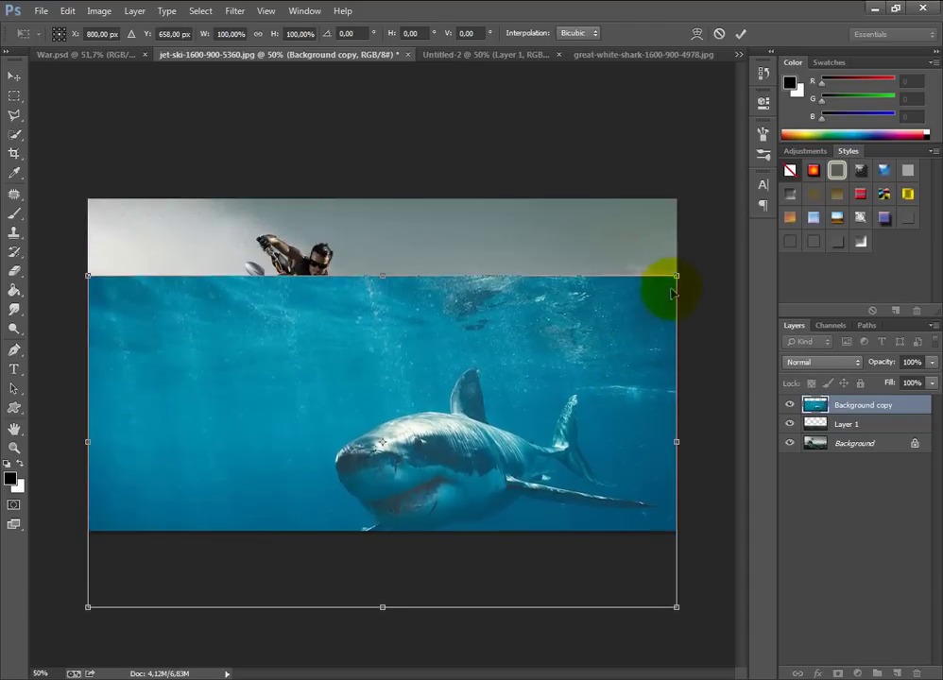
left_click_drag(675, 278, 607, 312)
mouse_move(541, 368)
left_mouse_down()
mouse_move(612, 380)
mouse_move(666, 369)
left_mouse_up()
left_click_drag(687, 325, 665, 326)
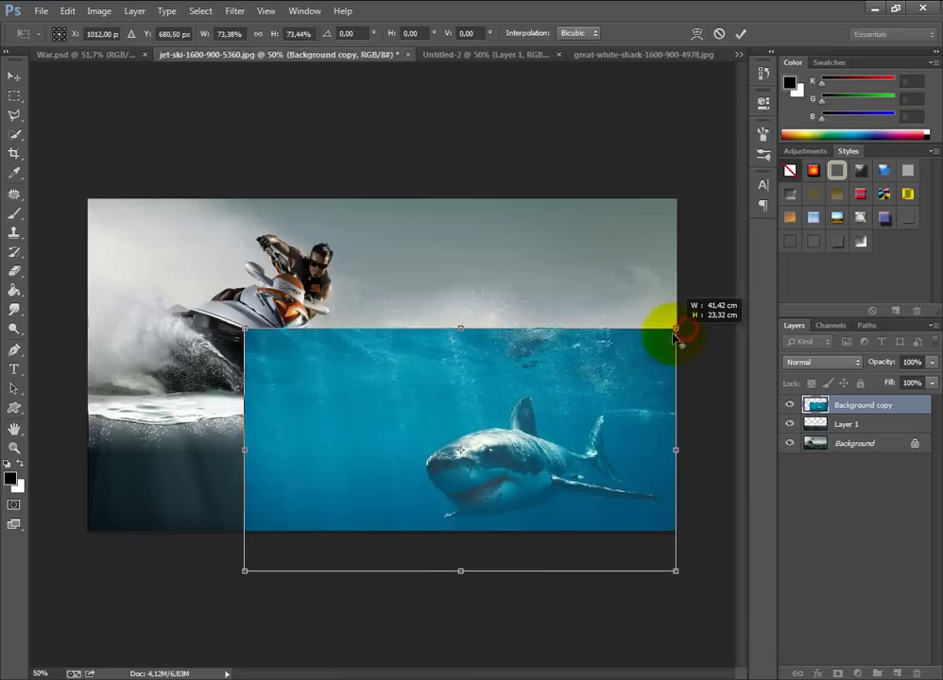
left_click_drag(646, 372, 652, 383)
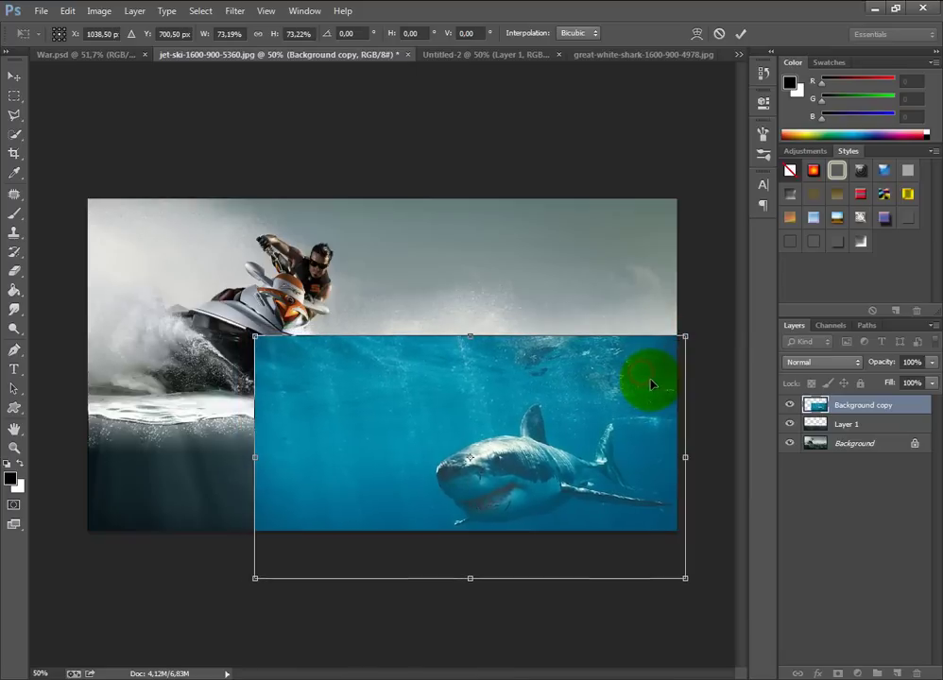
left_click(740, 34)
left_click_drag(619, 390, 612, 382)
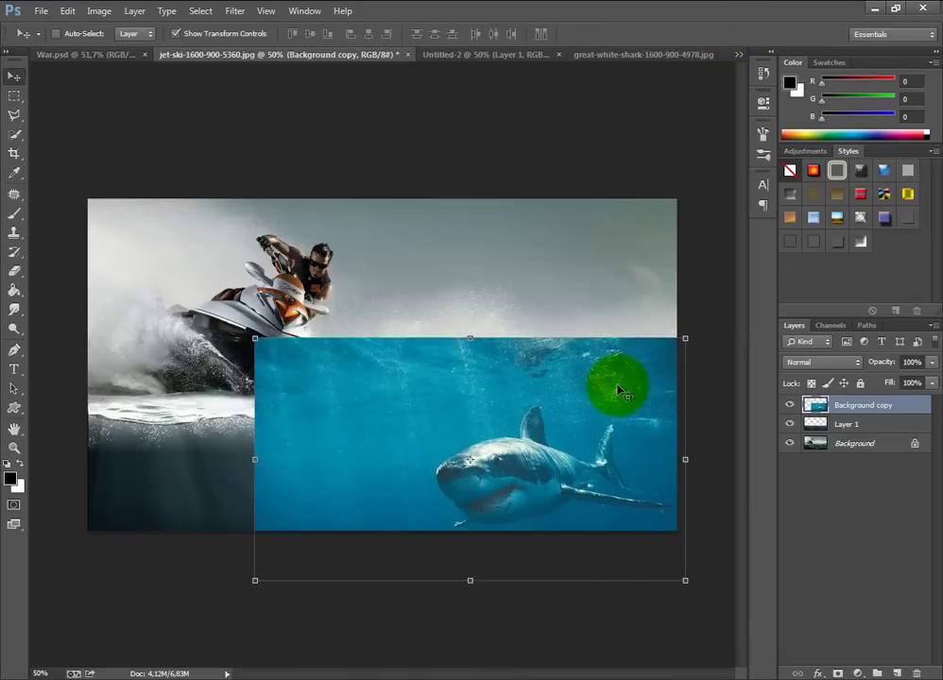
left_click(14, 95)
Step: Stretch the left strip of the shark layer out to the left canvas edge, then deselect
left_click_drag(418, 324, 260, 581)
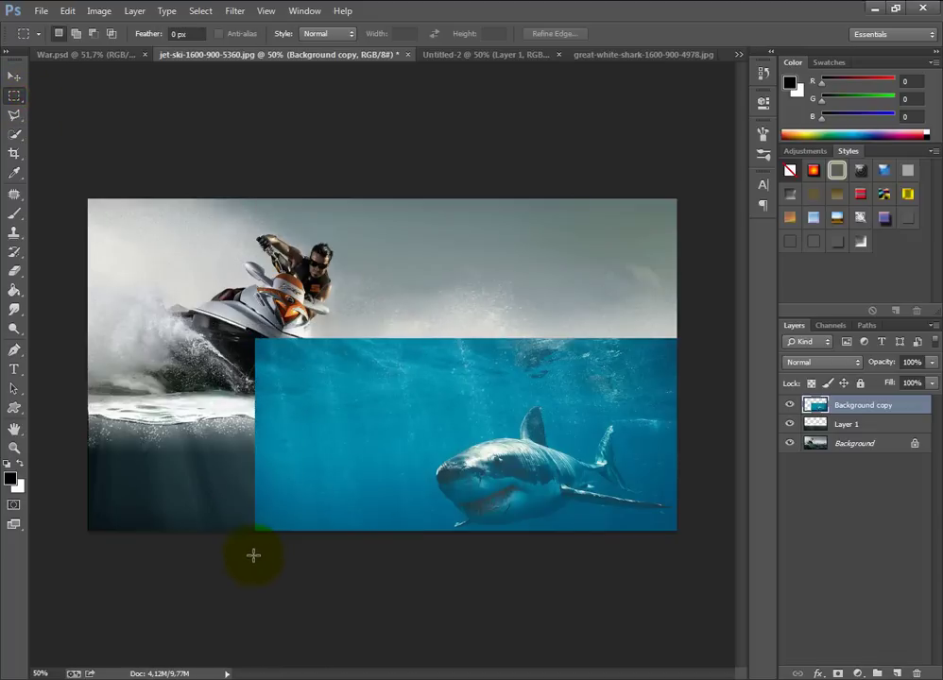
right_click(316, 382)
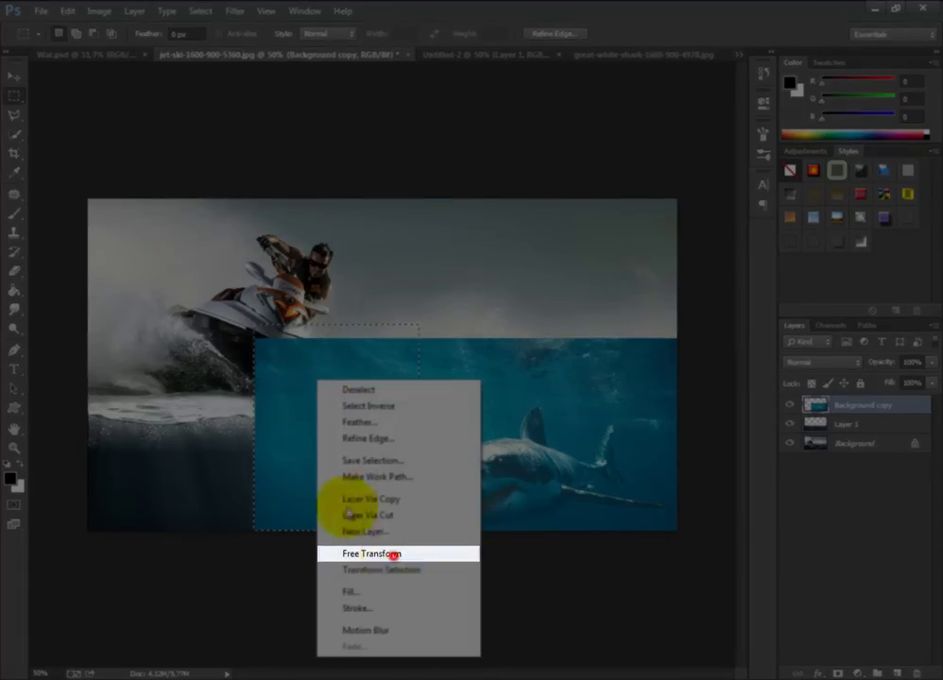
left_click(394, 555)
left_click_drag(254, 432, 77, 435)
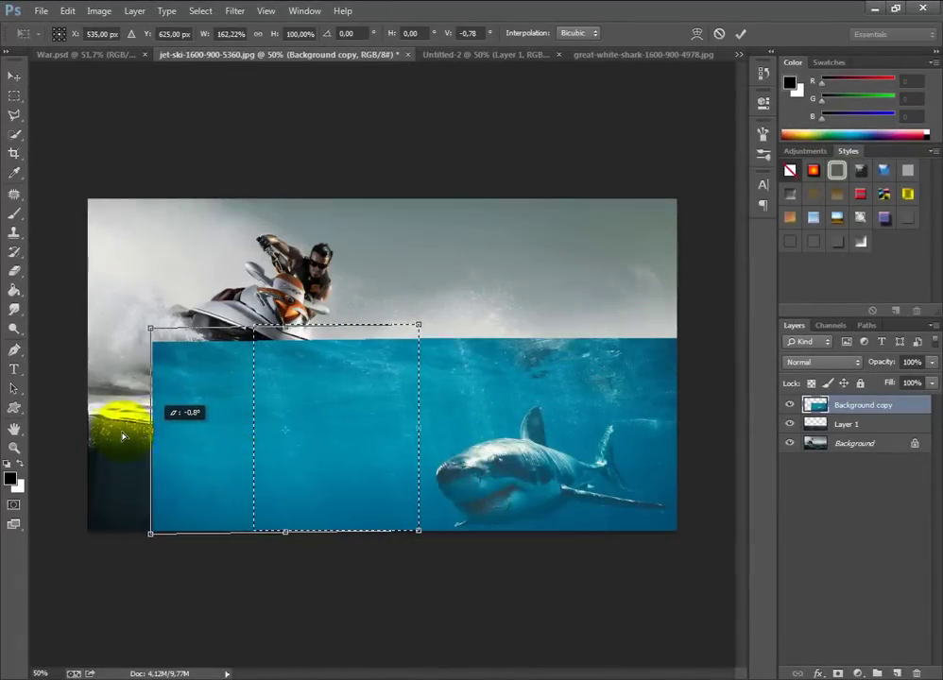
left_click(741, 33)
key("ctrl+d")
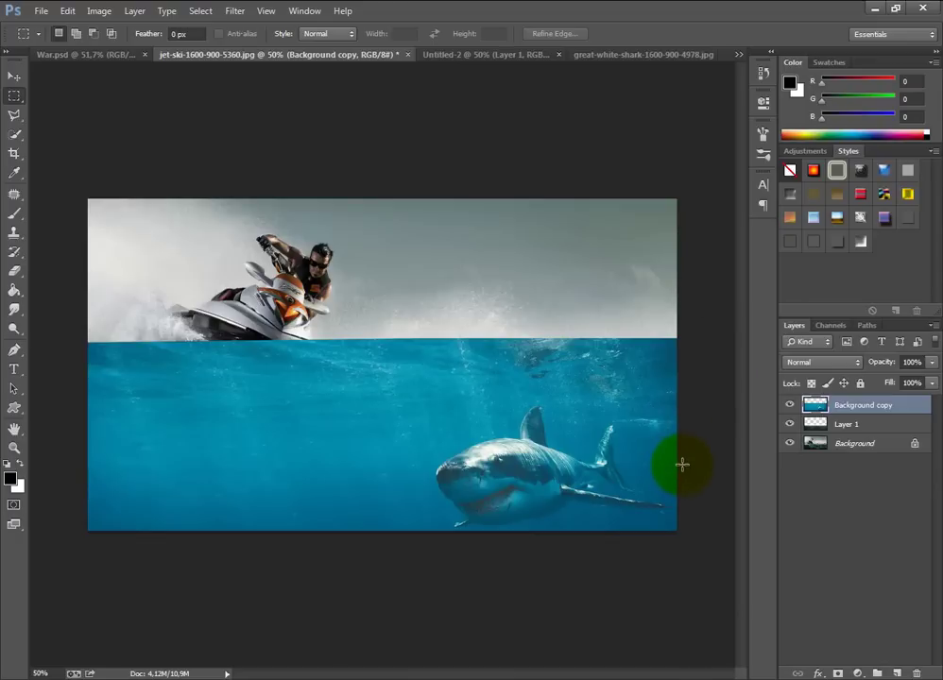
Step: Copy the shark water within Layer 1's waterline shape to Layer 2 and hide Background copy
left_click(14, 77)
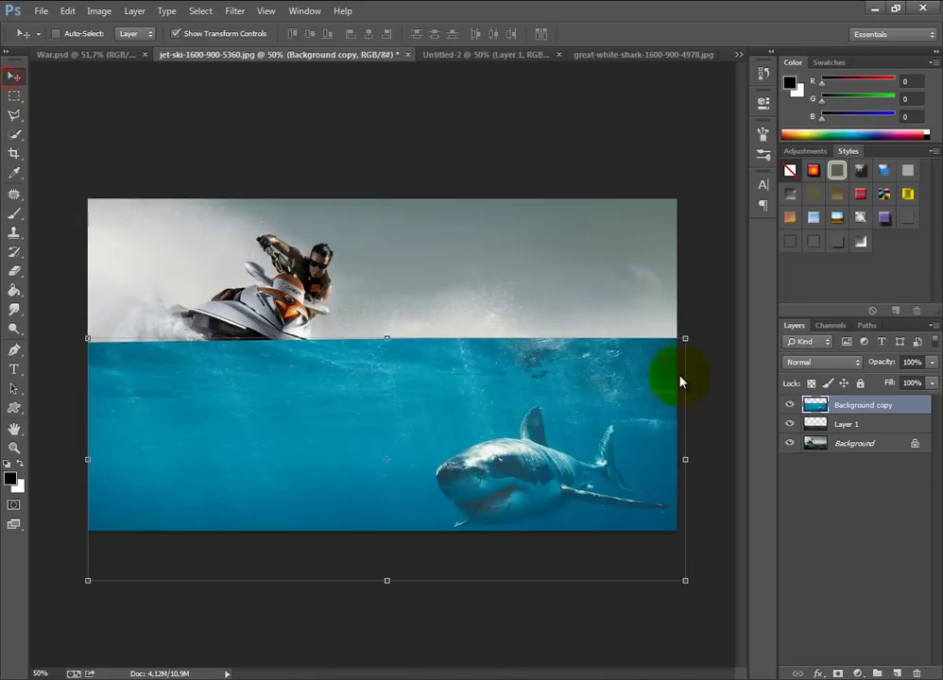
left_click(823, 427, "ctrl")
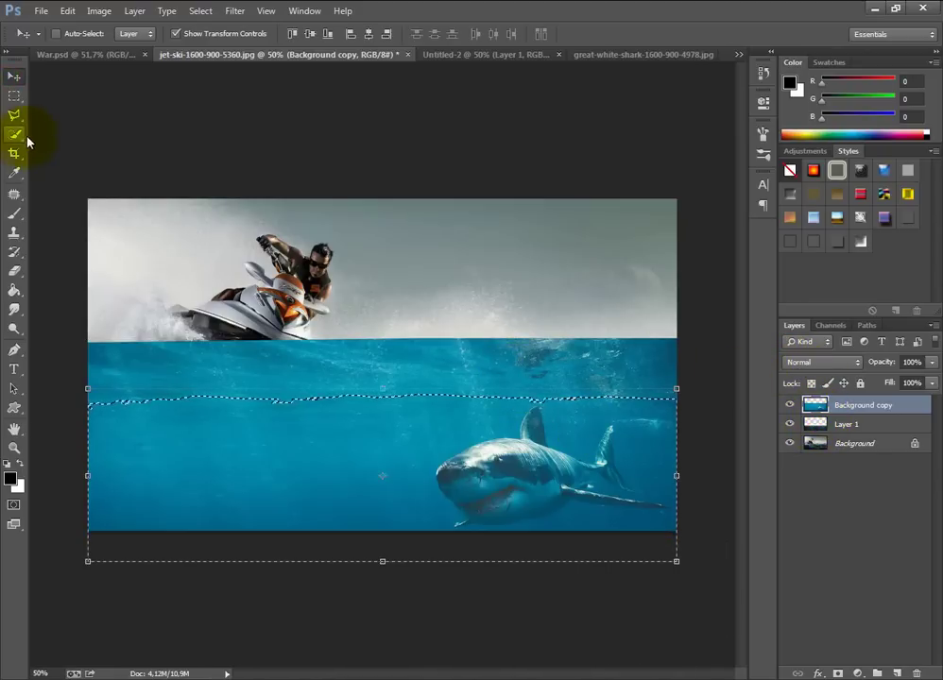
left_click(14, 96)
right_click(367, 427)
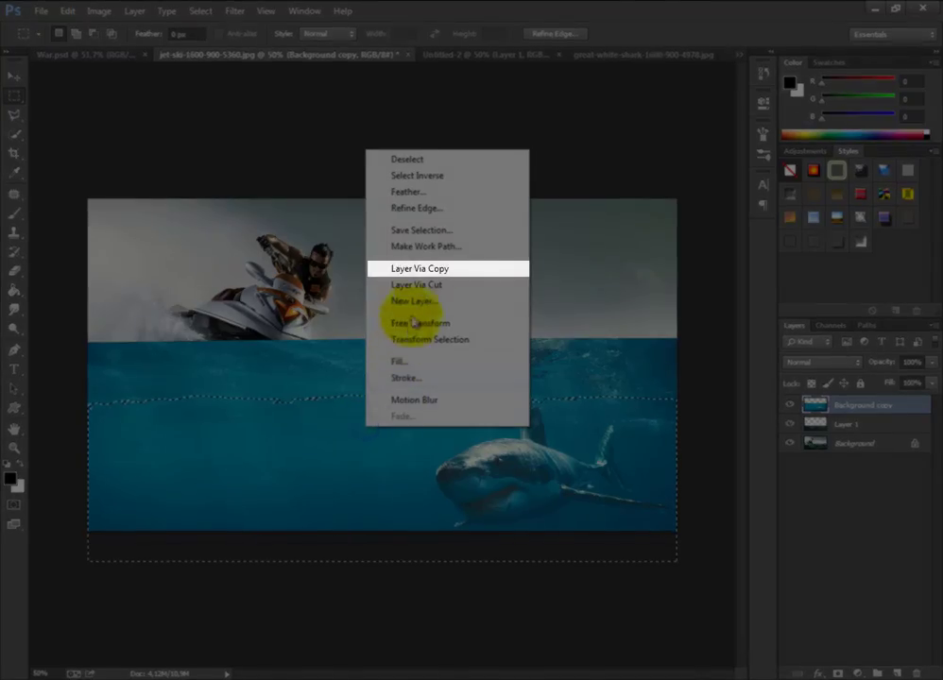
left_click(442, 270)
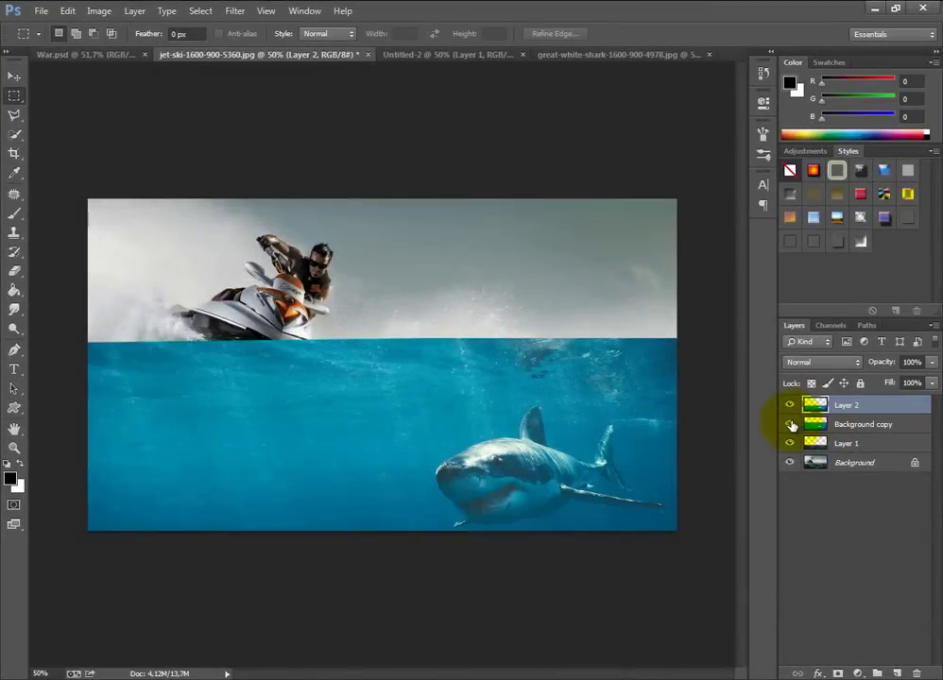
left_click(789, 424)
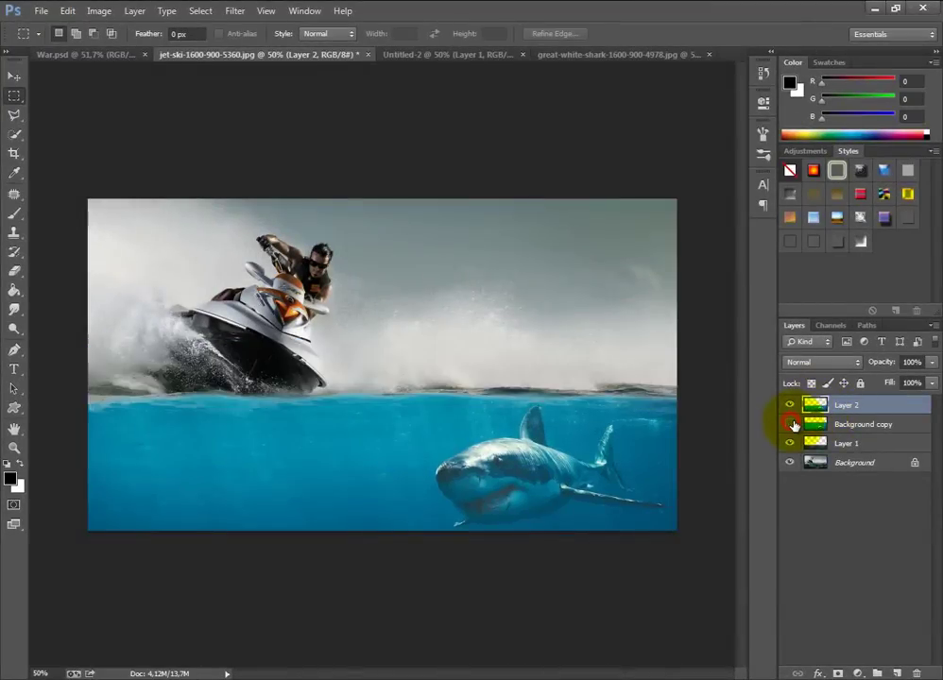
Step: Try Linear Light and Vivid Light, then set Layer 2's blend mode to Linear Dodge (Add)
left_click(853, 363)
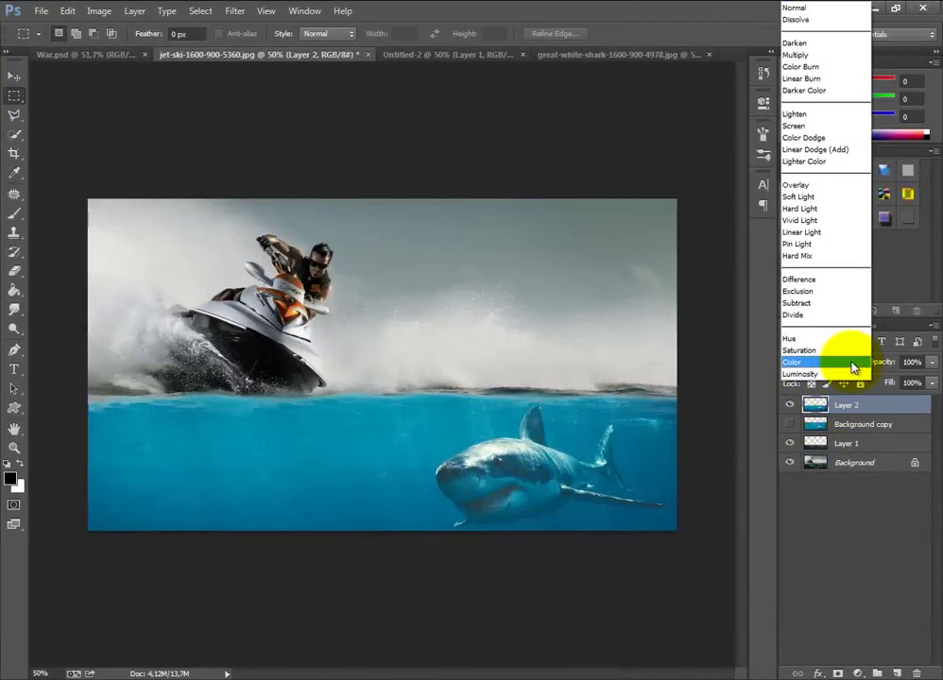
left_click(848, 235)
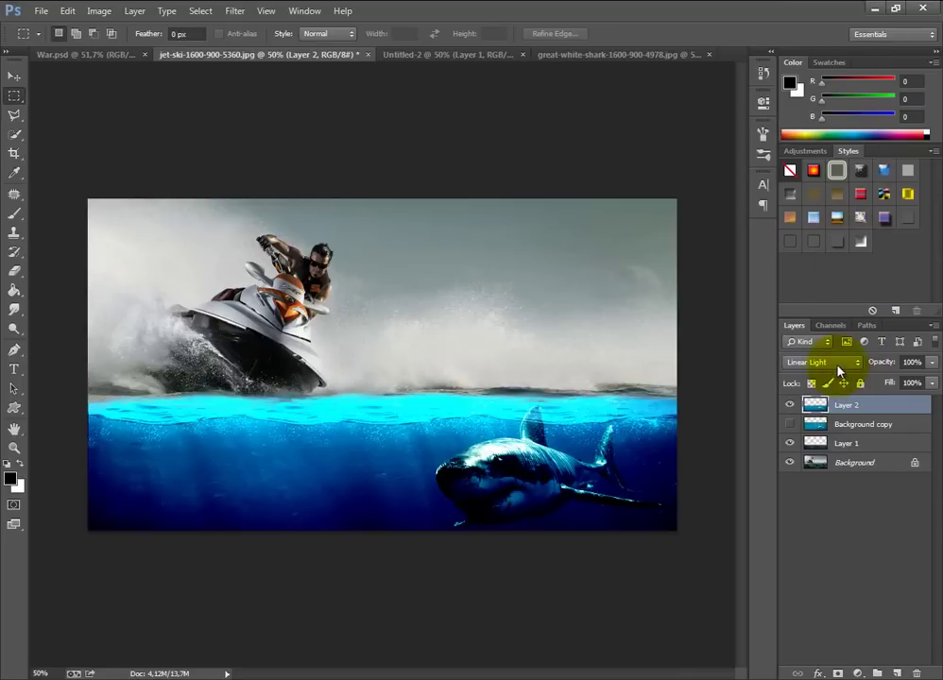
key("Up")
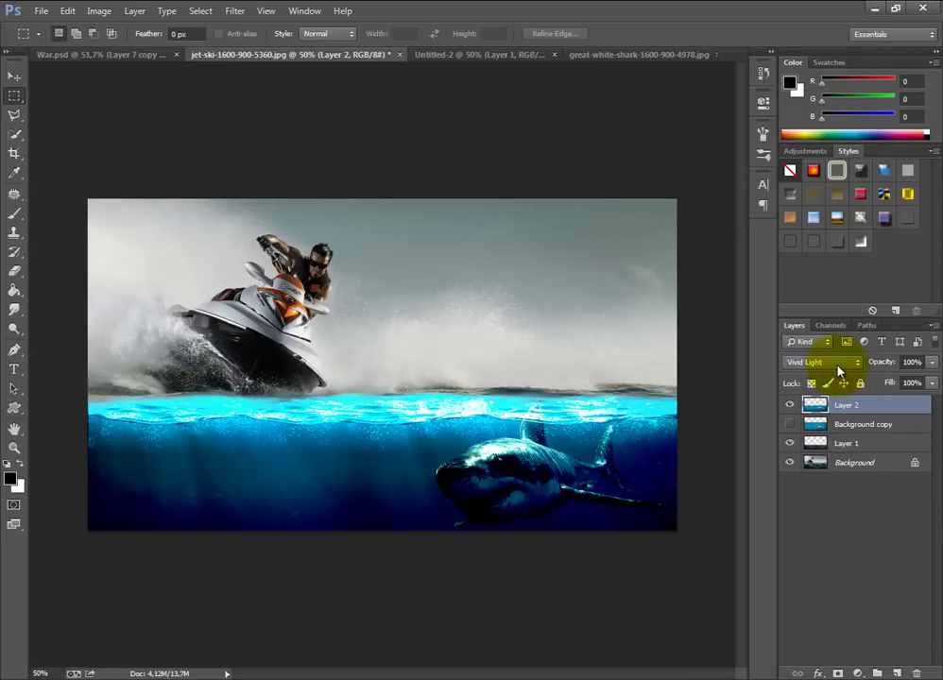
left_click(837, 369)
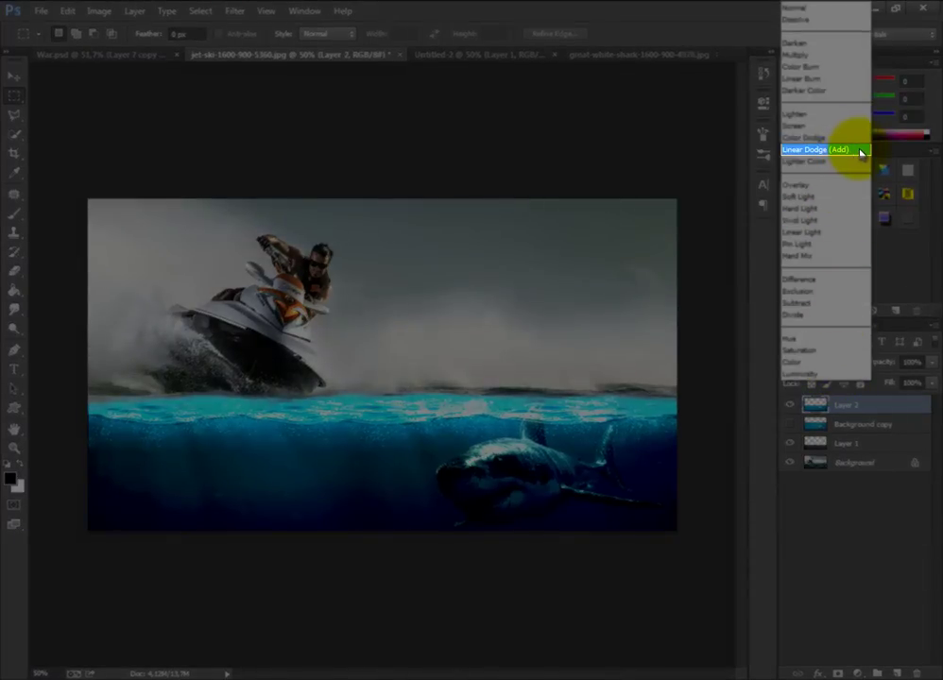
left_click(861, 151)
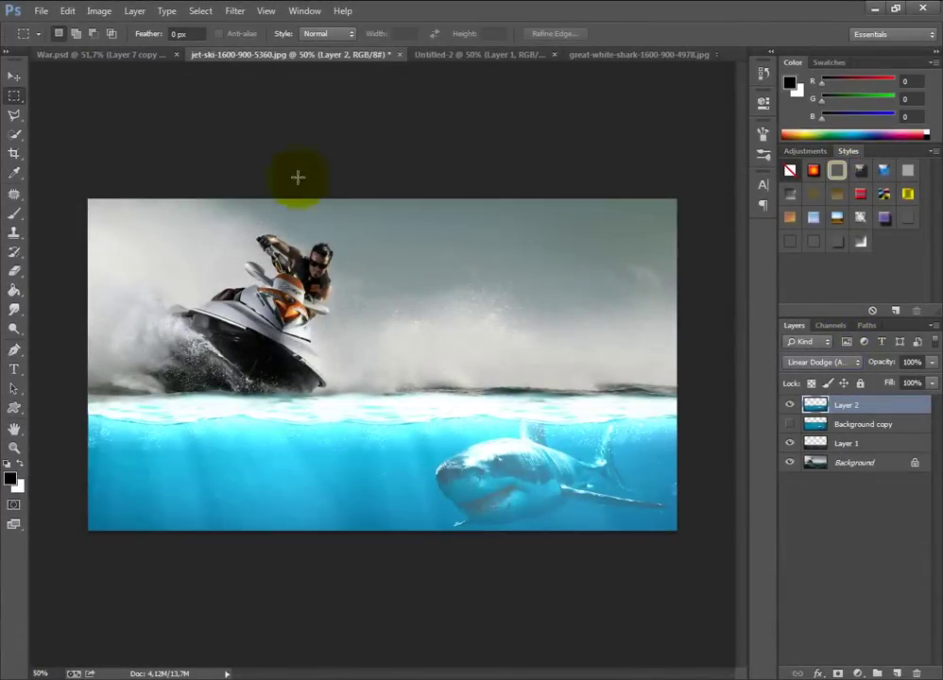
Step: Match Layer 2's colour to the jet-ski photo's Background layer
left_click(99, 11)
mouse_move(118, 47)
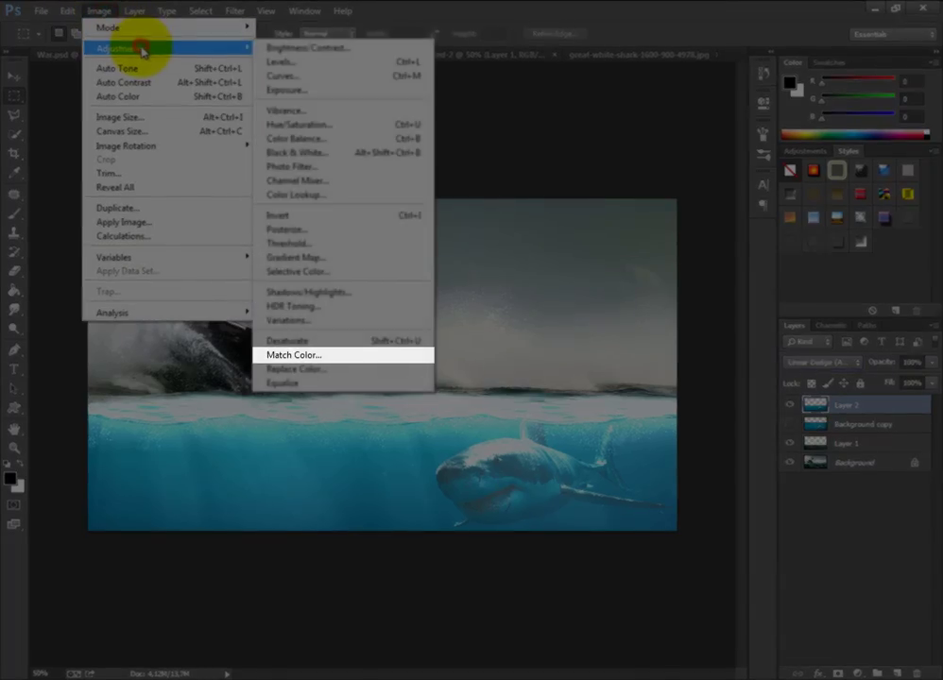
left_click(417, 357)
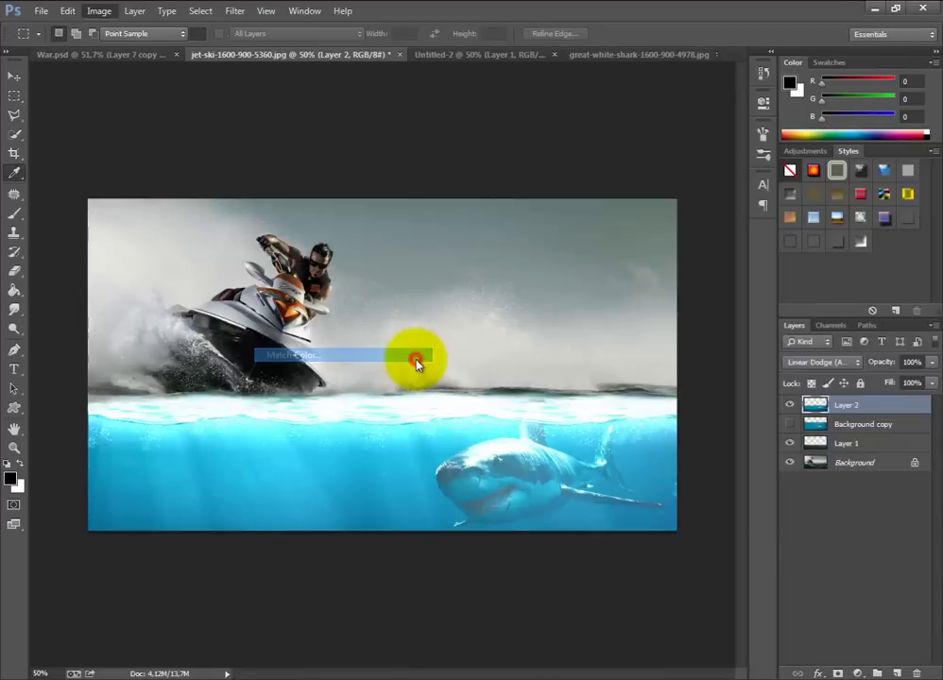
left_click(718, 460)
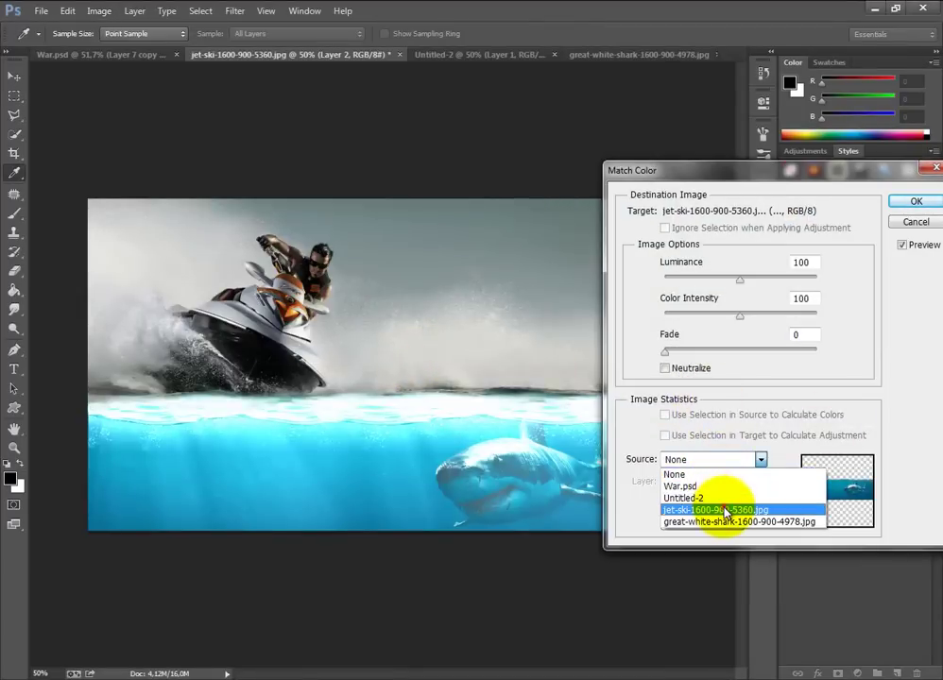
left_click(726, 509)
left_click(734, 487)
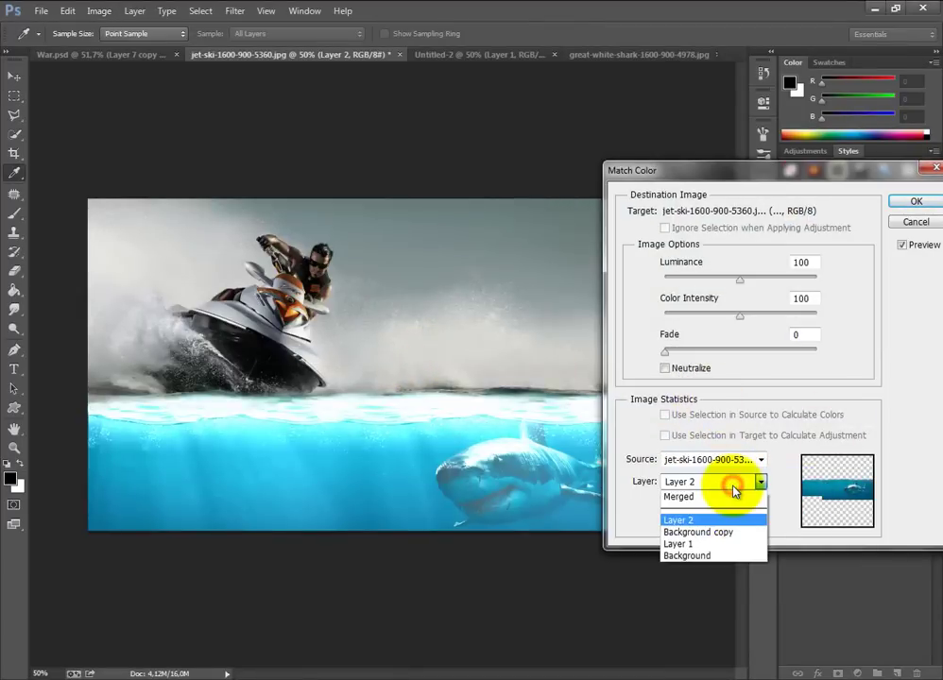
left_click(732, 556)
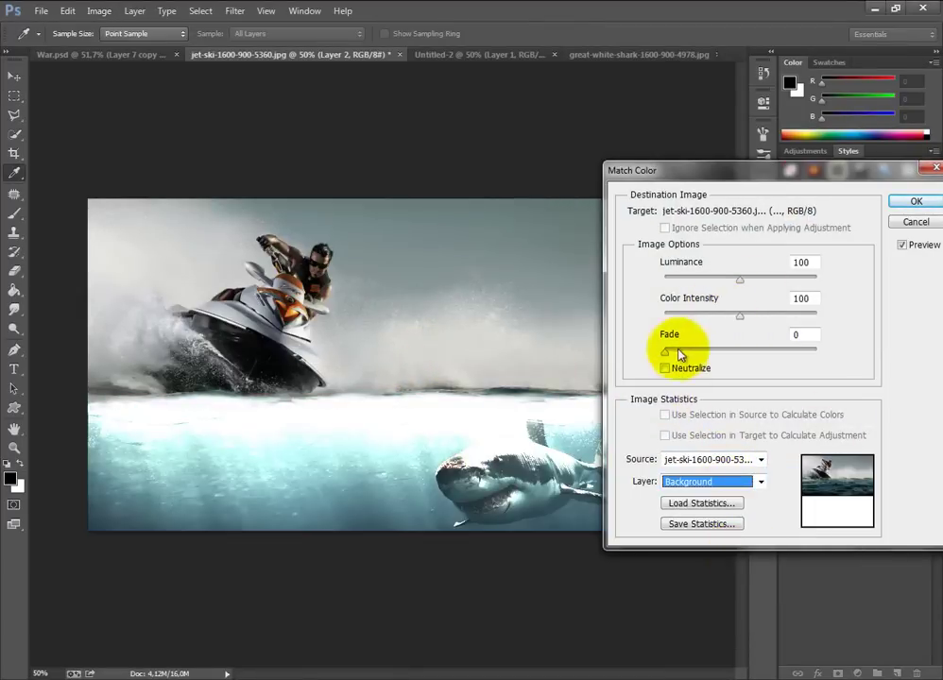
Step: Set the colour match to Luminance 1, Color Intensity 58 and Fade 32, then apply
left_click_drag(666, 351, 671, 353)
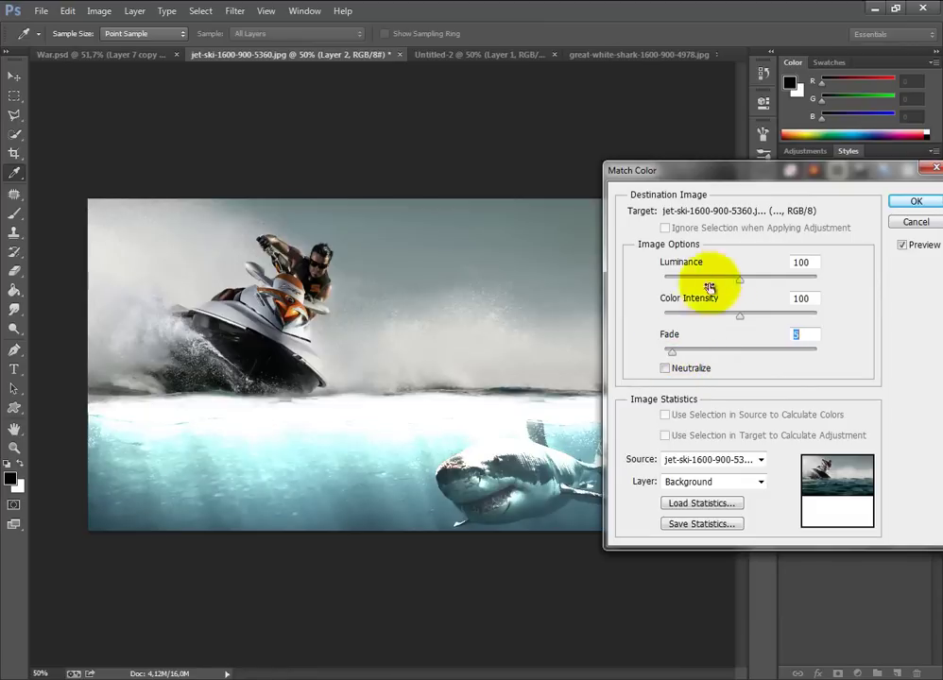
left_click_drag(739, 279, 670, 285)
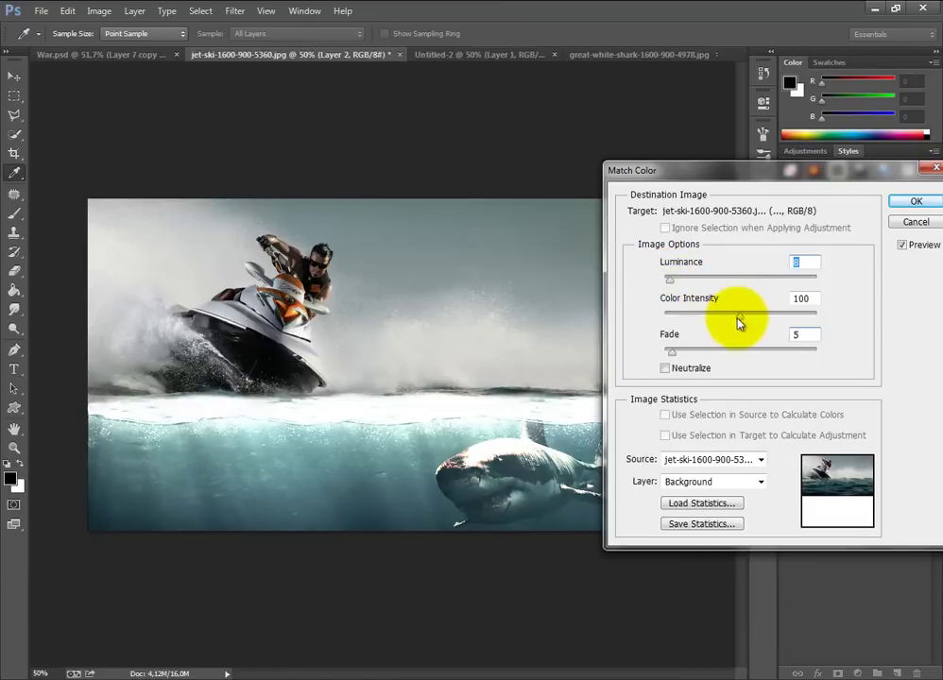
left_click_drag(739, 318, 699, 325)
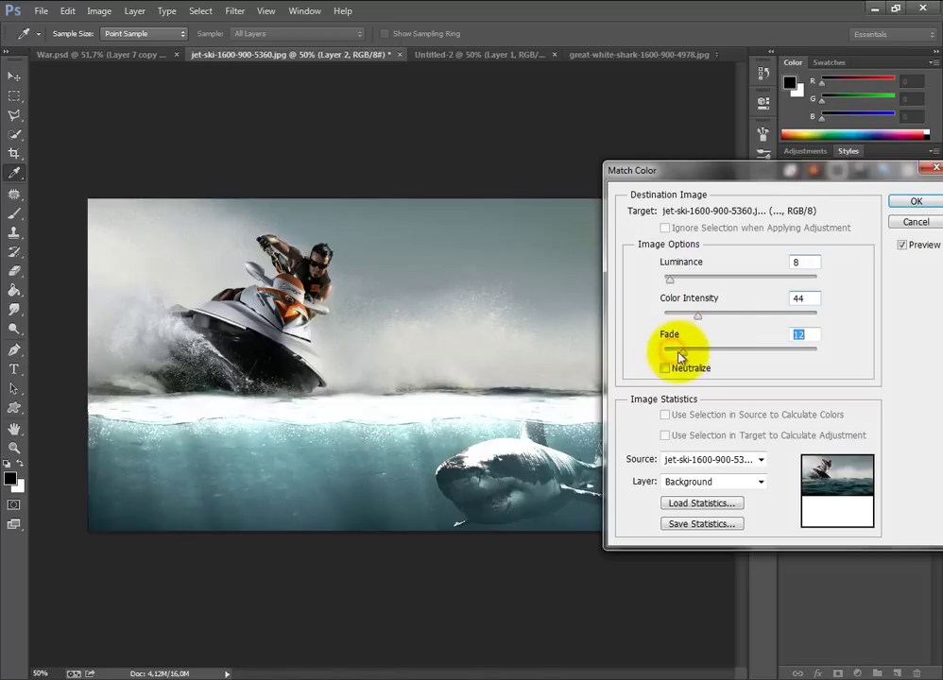
left_click_drag(685, 356, 712, 363)
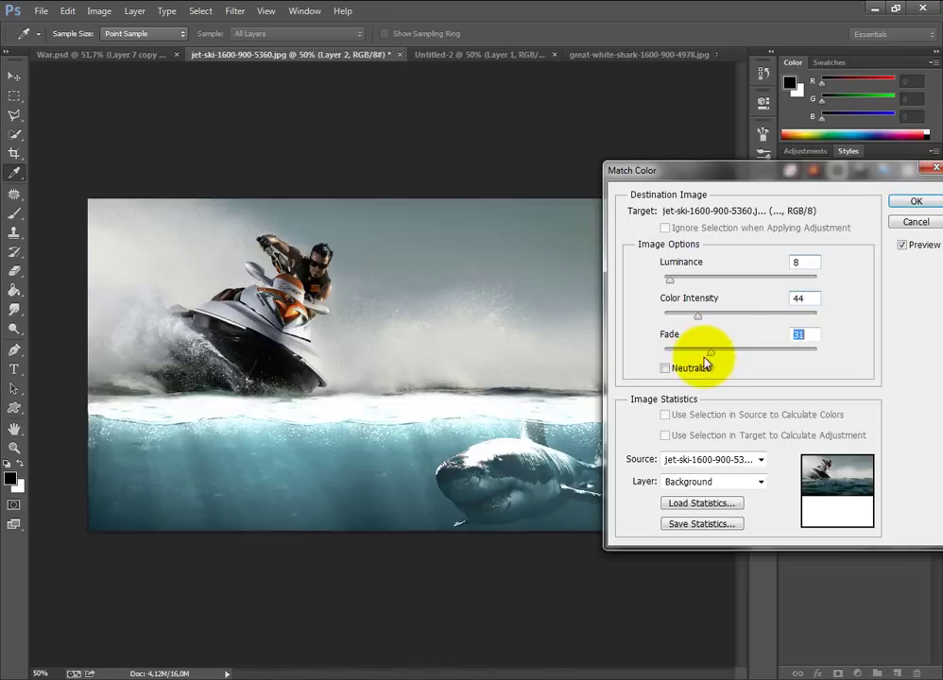
left_click(695, 353)
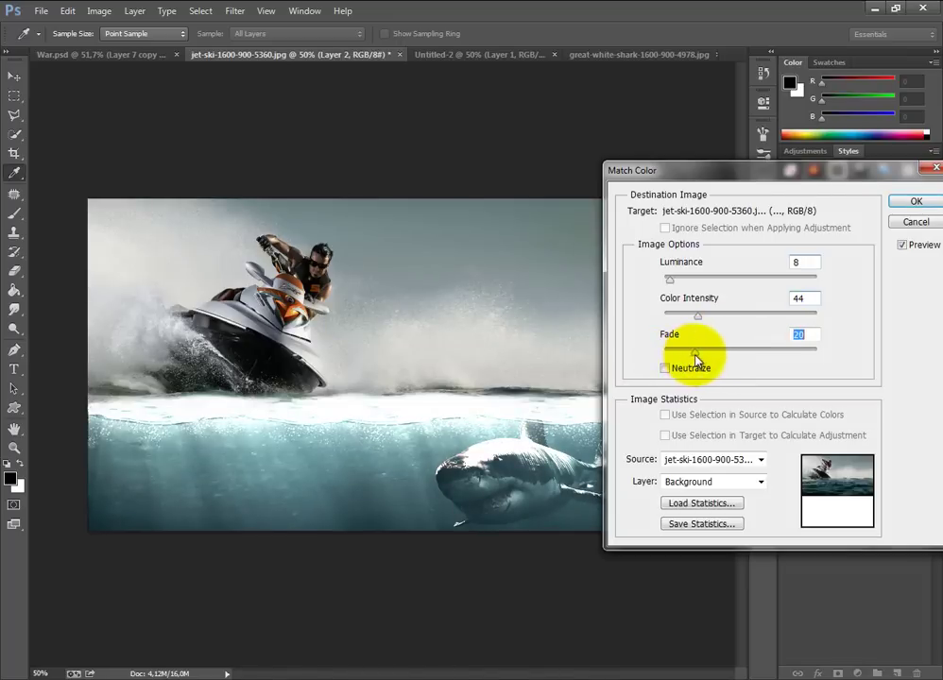
left_click_drag(668, 270, 662, 287)
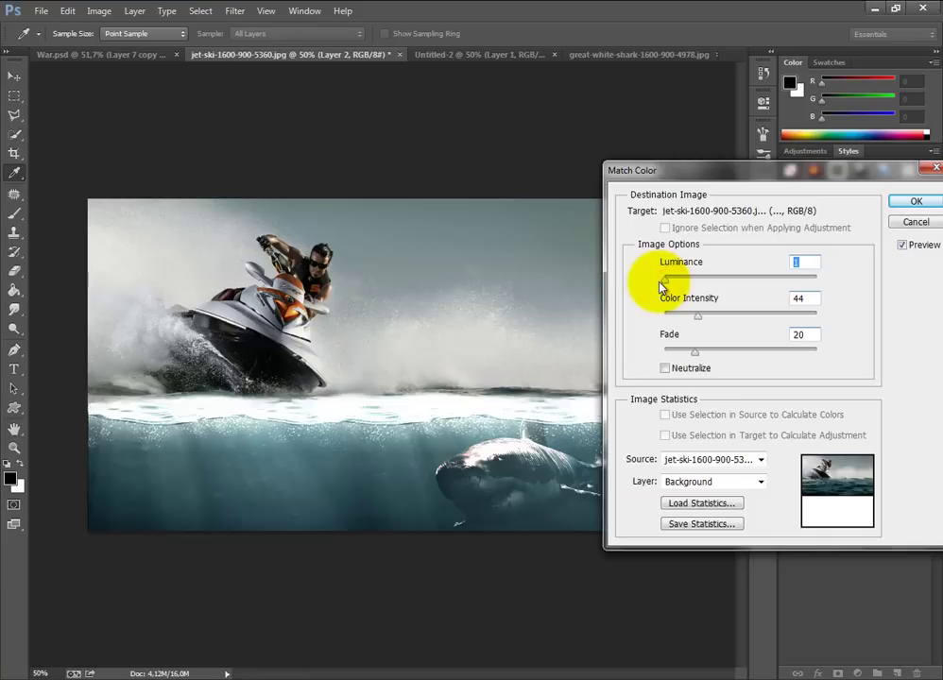
mouse_move(695, 350)
left_mouse_down()
mouse_move(673, 353)
mouse_move(722, 359)
left_mouse_up()
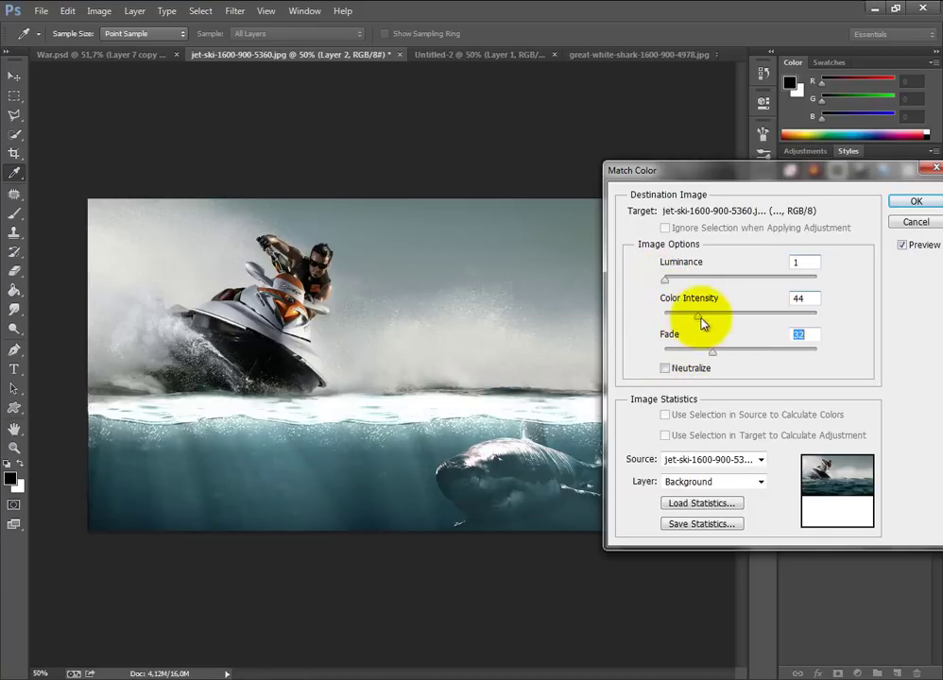
mouse_move(694, 321)
left_mouse_down()
mouse_move(722, 324)
mouse_move(711, 326)
left_mouse_up()
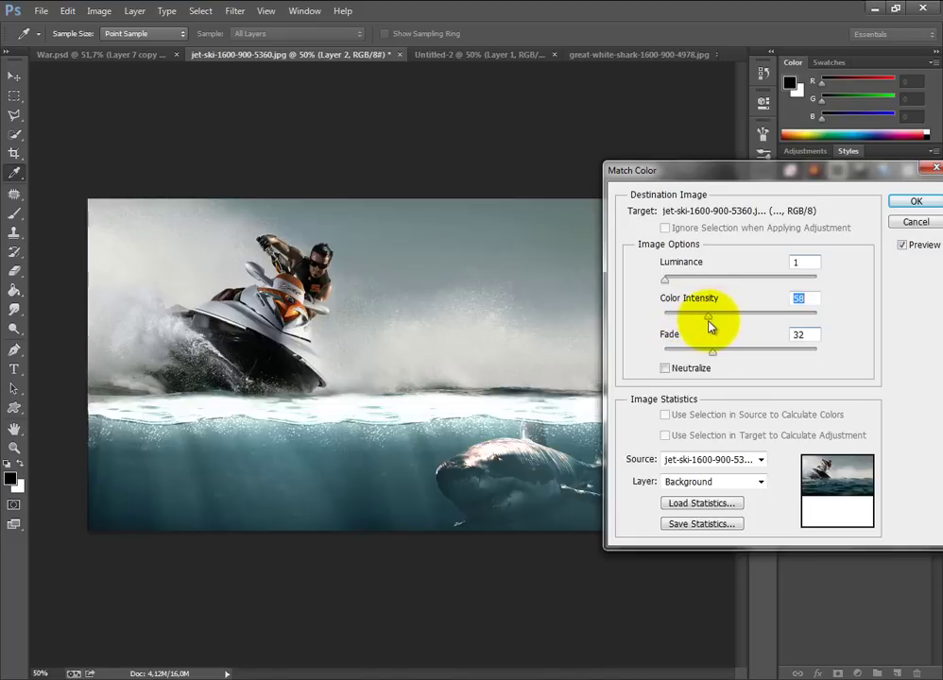
left_click(916, 201)
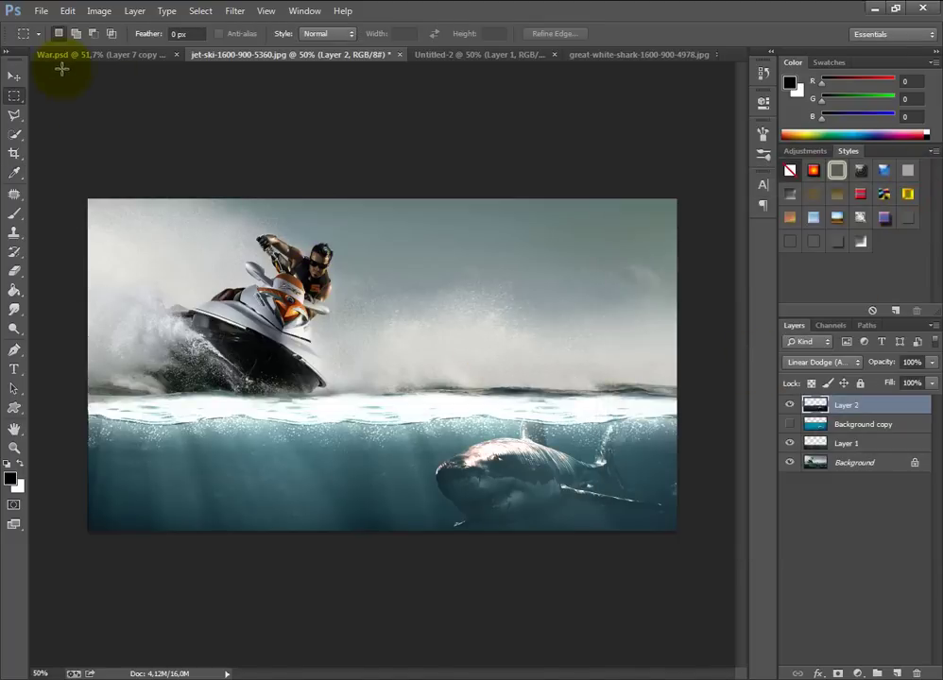
Step: Nudge Layer 2 down two pixels with the Move tool
left_click(21, 83)
key("Down")
key("Down")
key("Down")
key("Down")
key("Down")
key("Down")
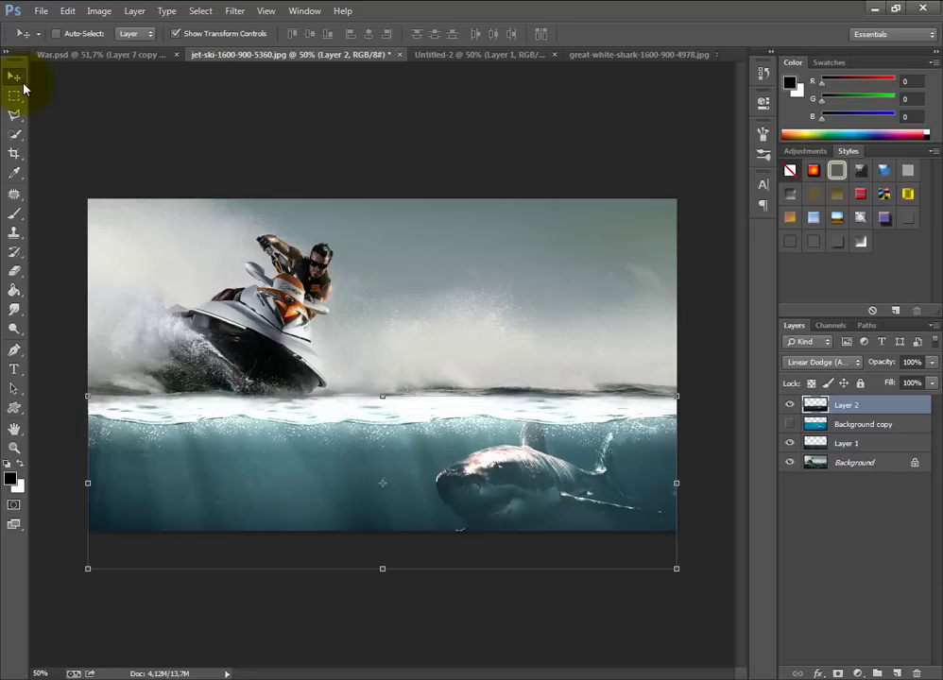
key("Down")
key("Down")
key("Down")
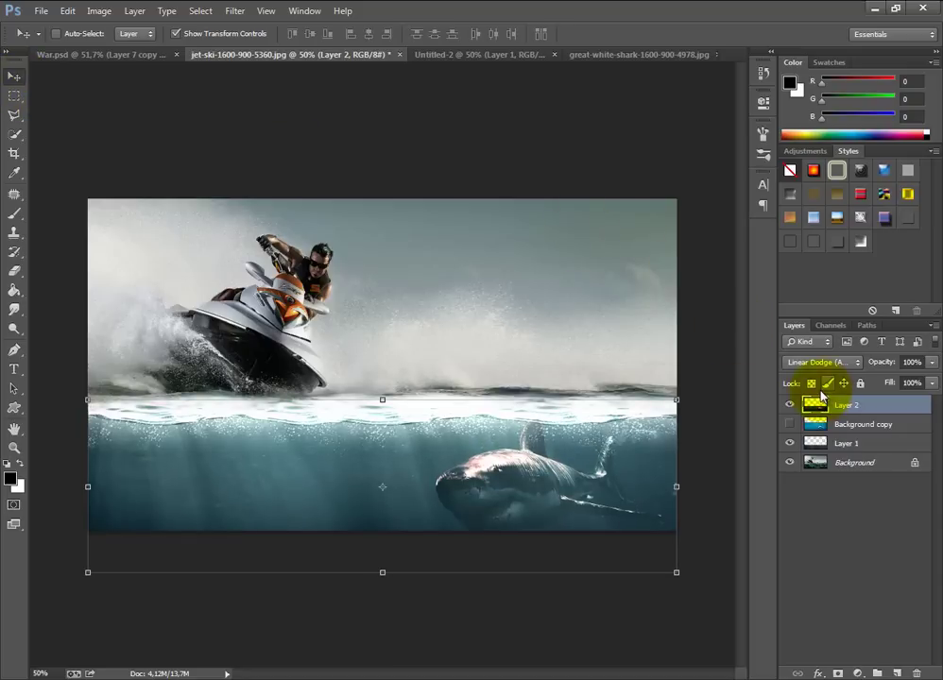
Step: Duplicate Layer 2 at 37% opacity, then select the copy together with Layer 2 and Layer 1
left_click(714, 335)
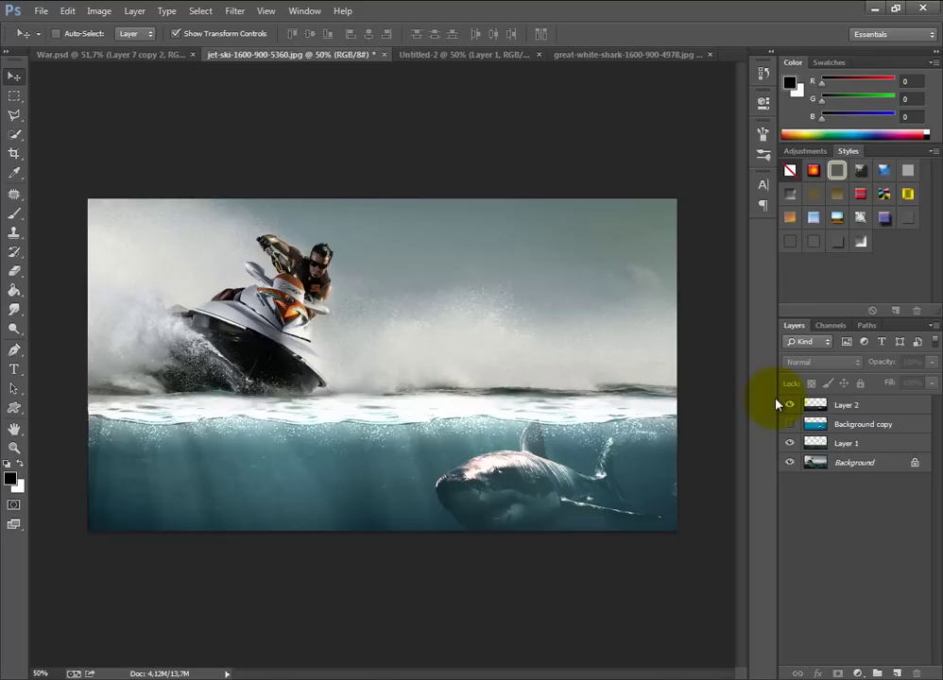
left_click(871, 406)
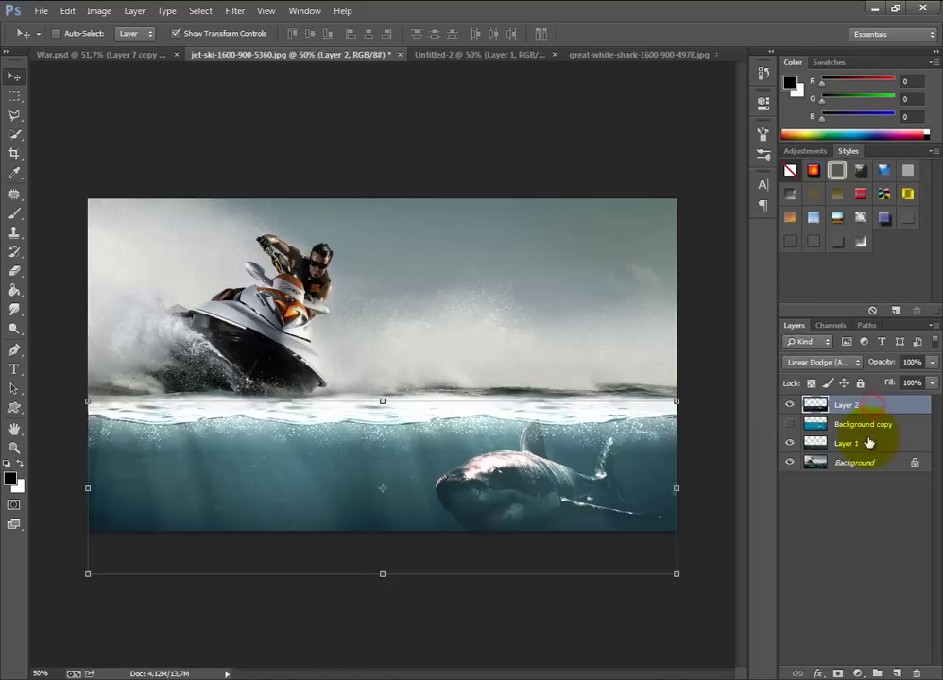
key("ctrl+j")
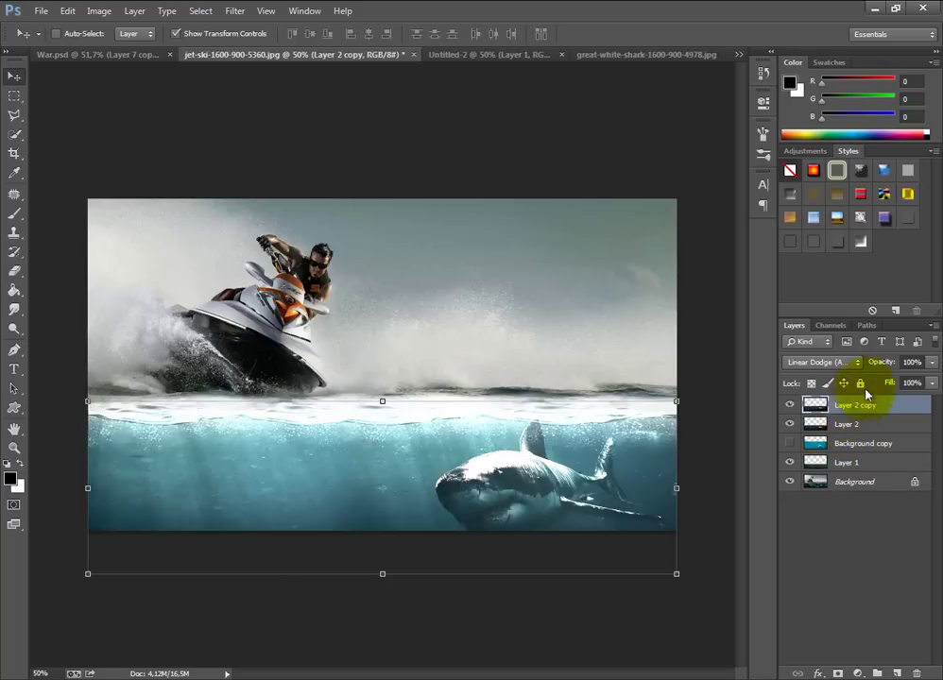
left_click_drag(887, 365, 831, 364)
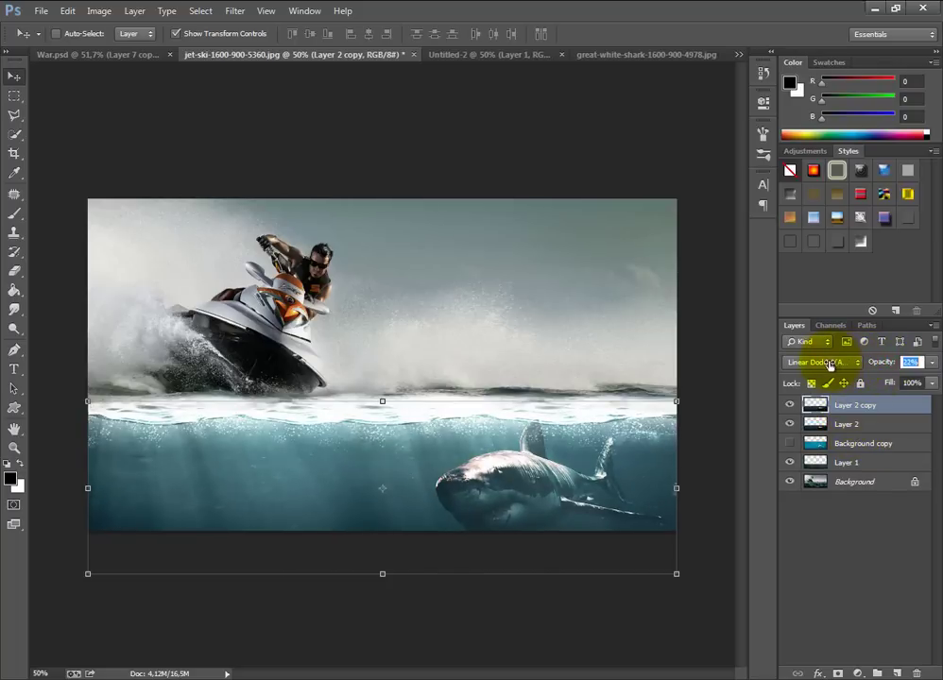
left_click(788, 406)
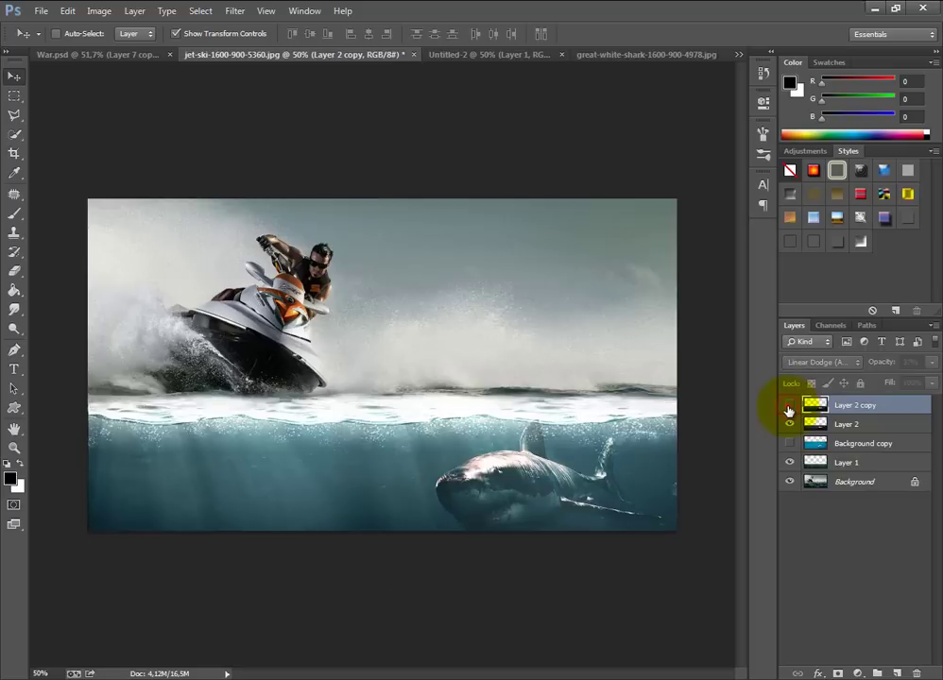
left_click(837, 425, "shift")
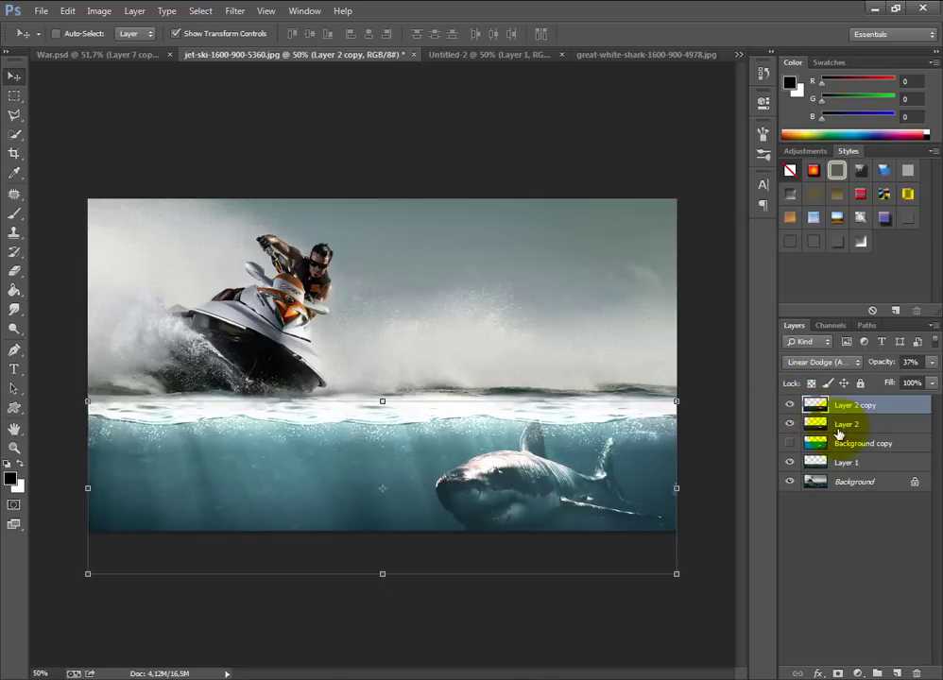
left_click(847, 464, "ctrl")
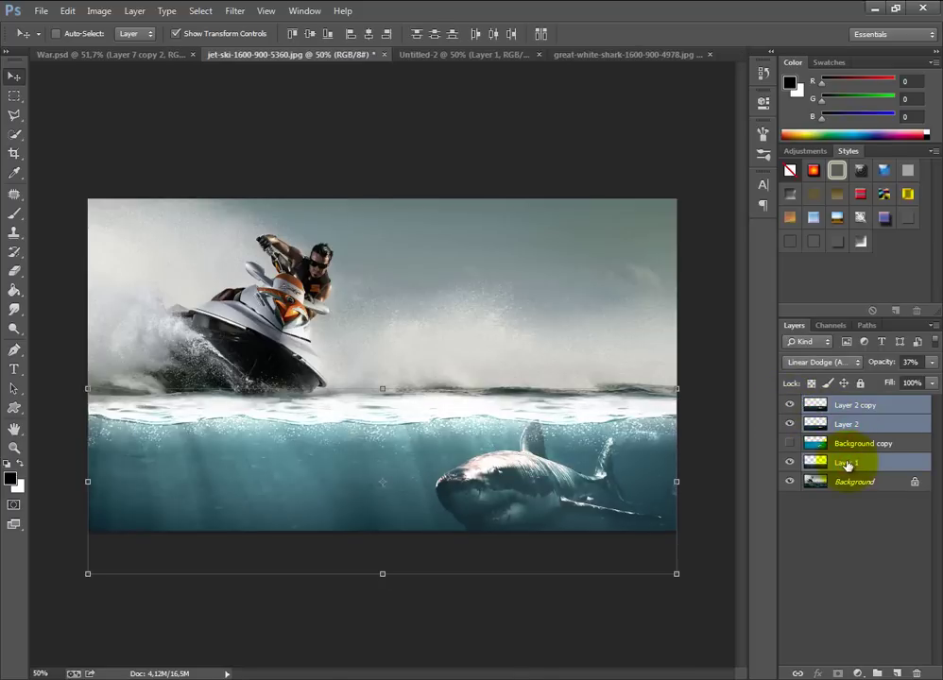
Step: Group Layer 2 copy, Layer 2 and Layer 1 into a new group named 'underwater'
right_click(844, 469)
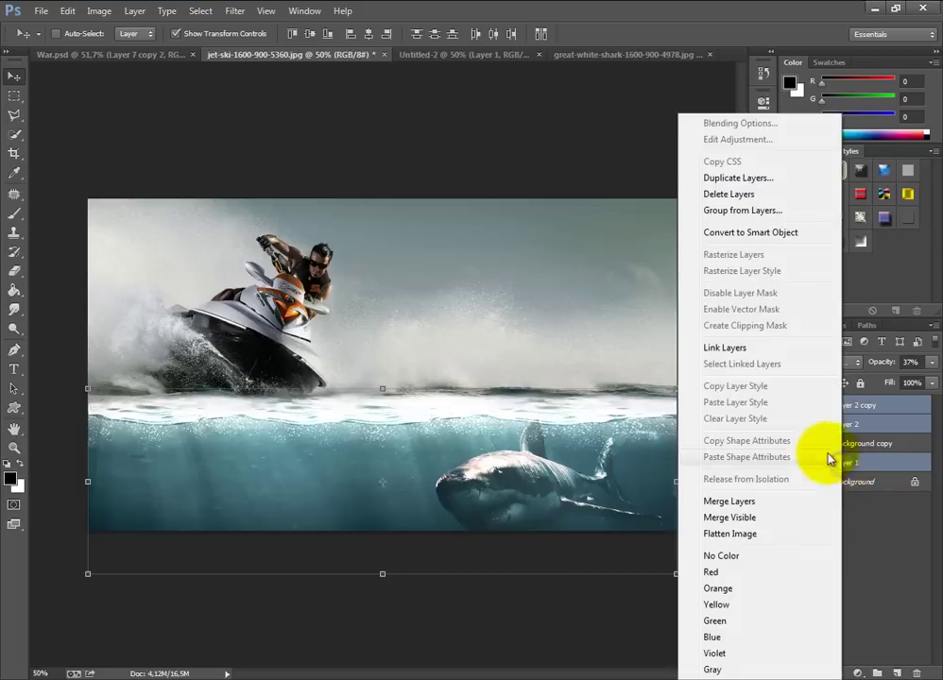
left_click(730, 220)
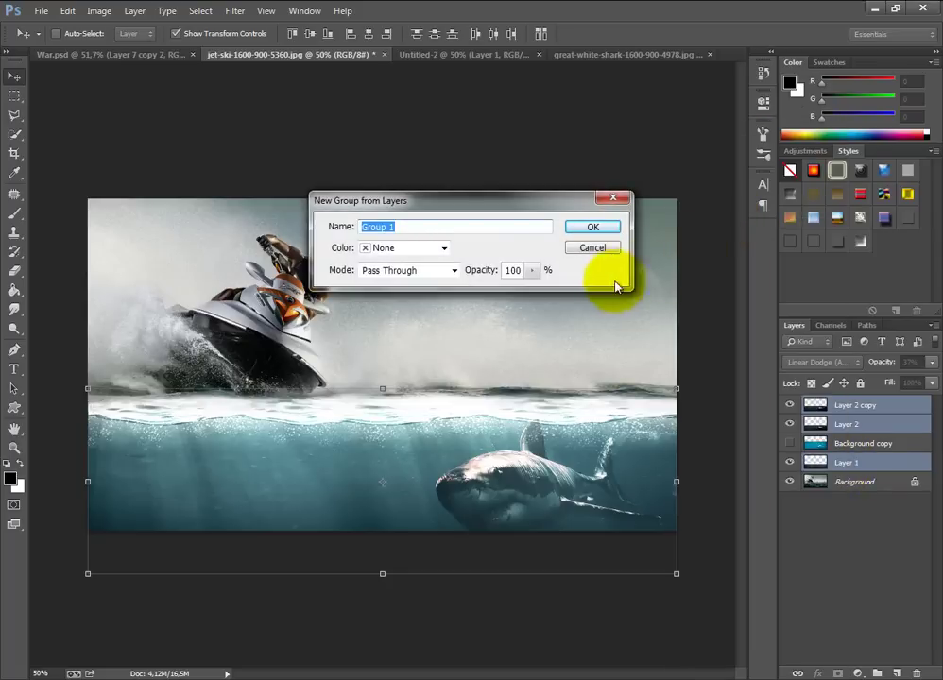
type("underwater")
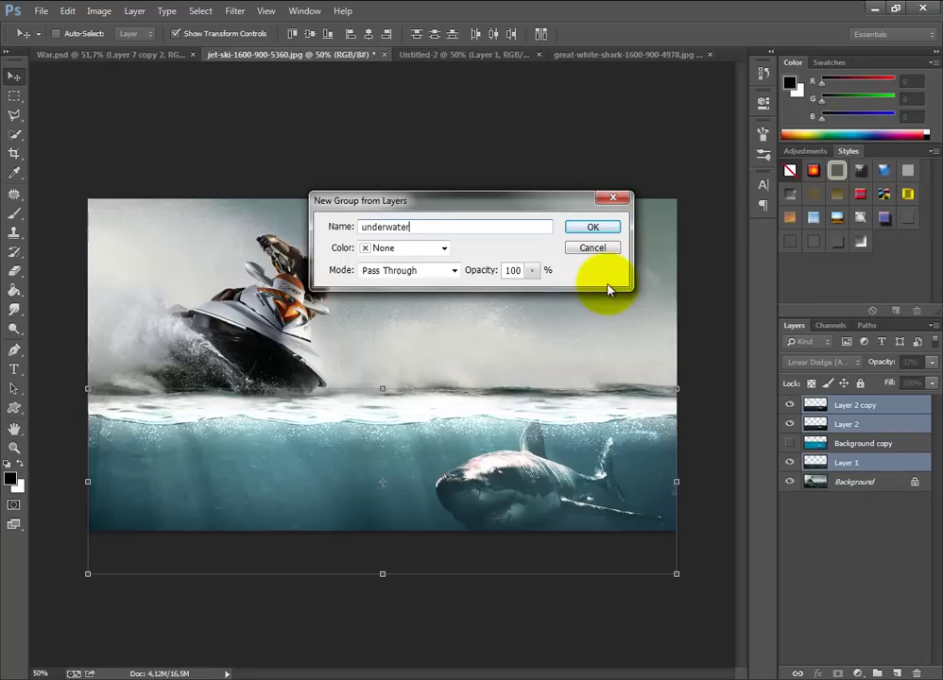
key("Return")
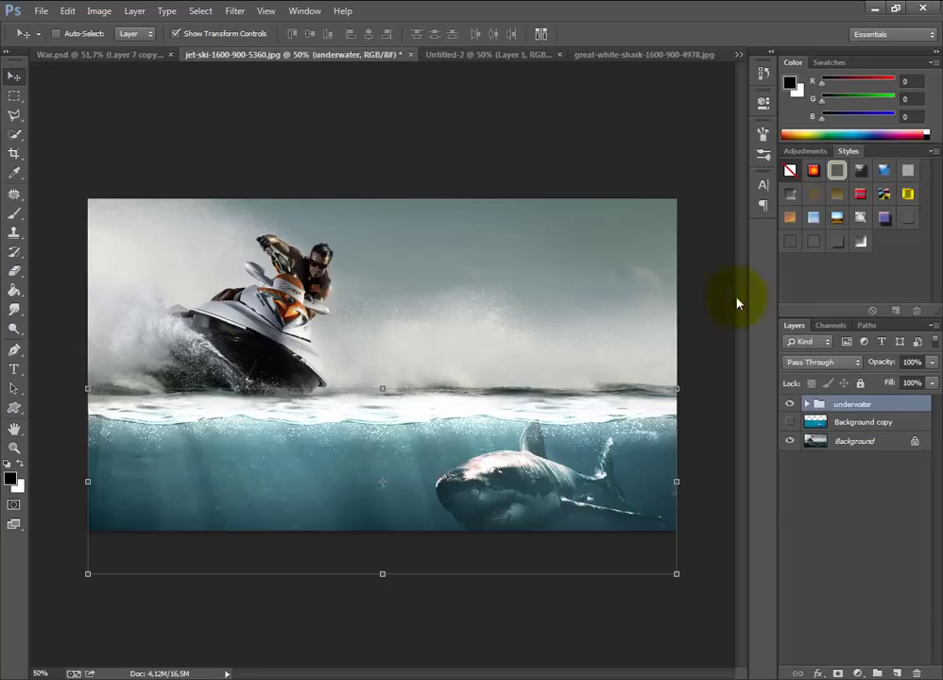
right_click(859, 401)
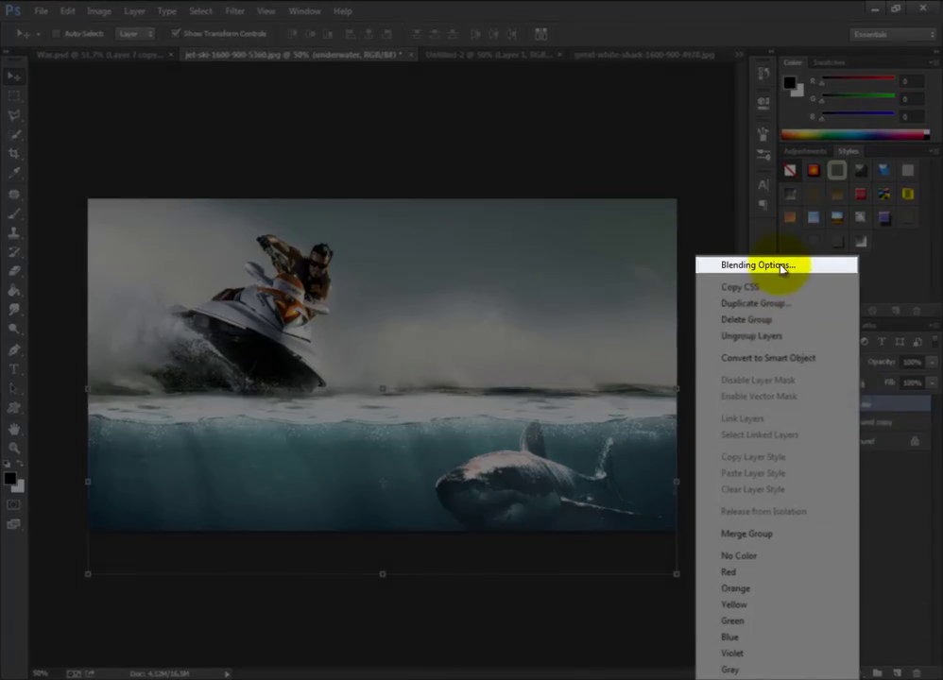
Step: Add a Gradient Overlay to the underwater group at about 68% scale over the water
left_click(779, 268)
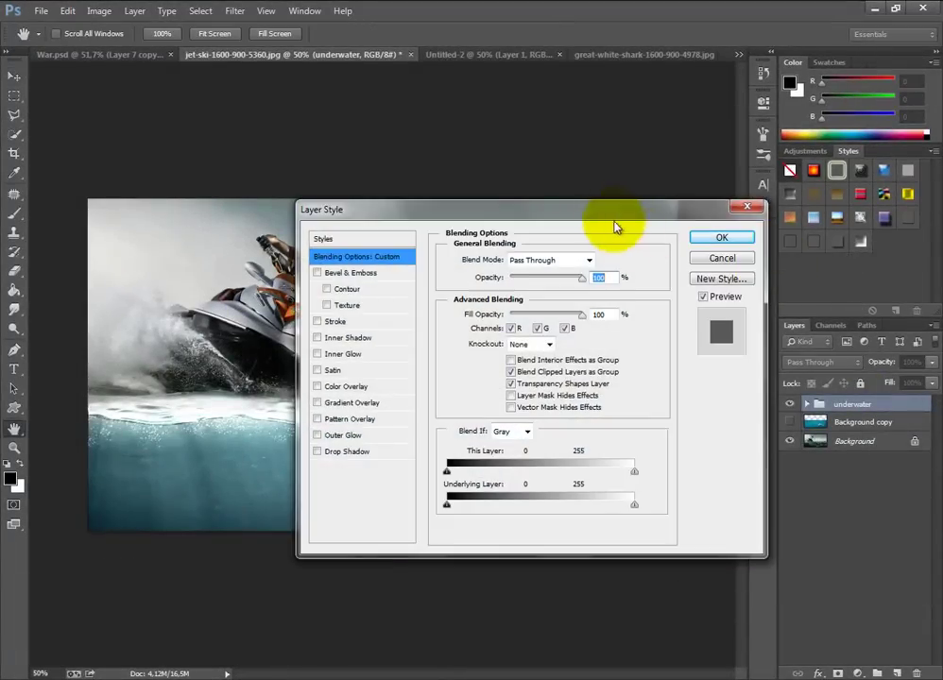
left_click_drag(616, 226, 905, 203)
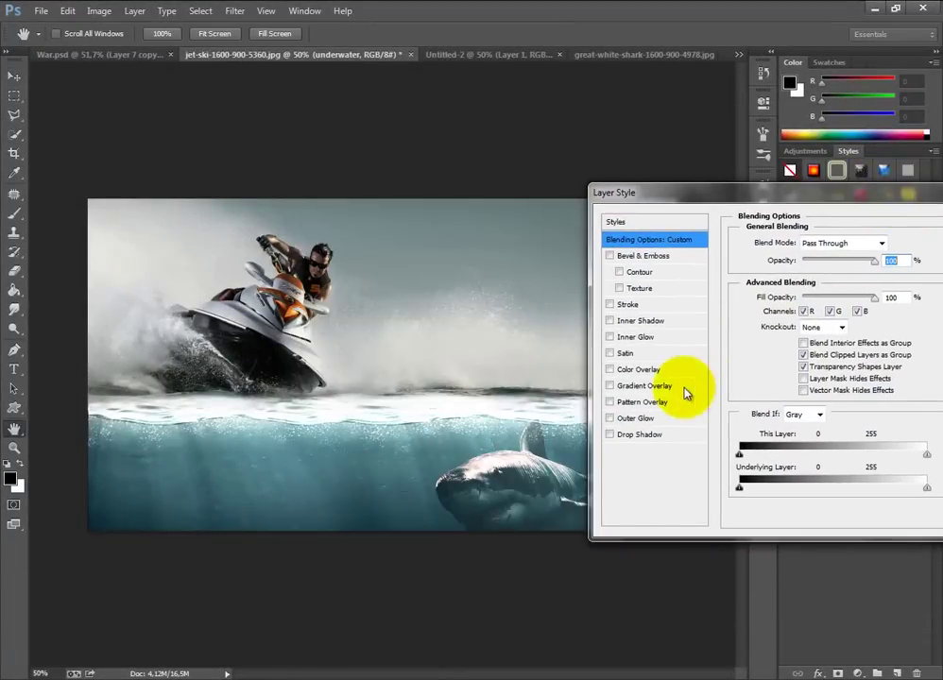
left_click(666, 386)
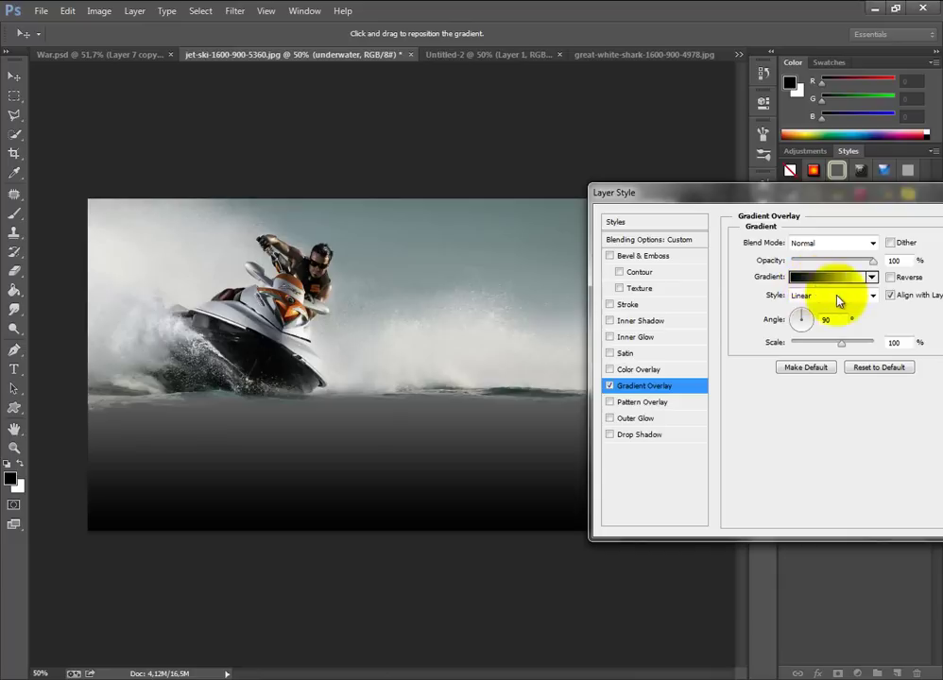
left_click(833, 345)
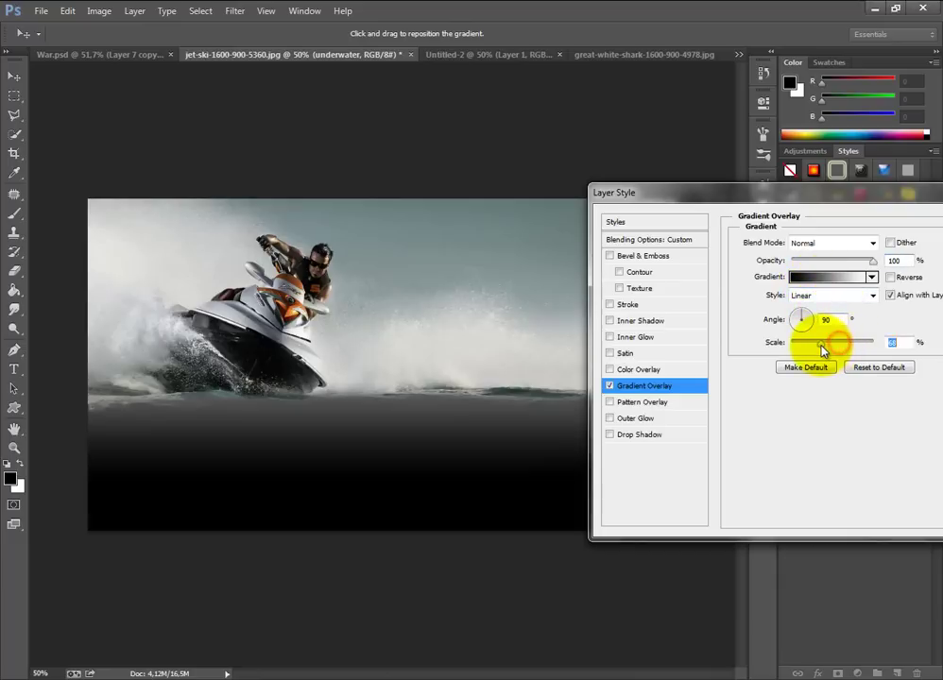
left_click_drag(833, 346, 821, 346)
left_click_drag(505, 419, 505, 498)
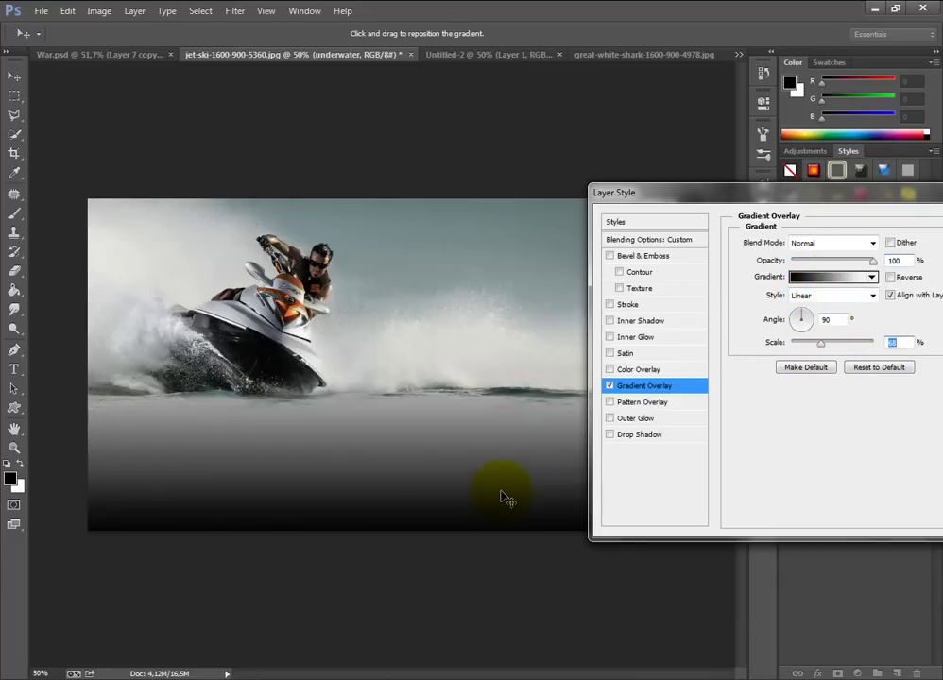
Step: Make the gradient light blue to white at about 26% scale, white band below the waterline
left_click(799, 280)
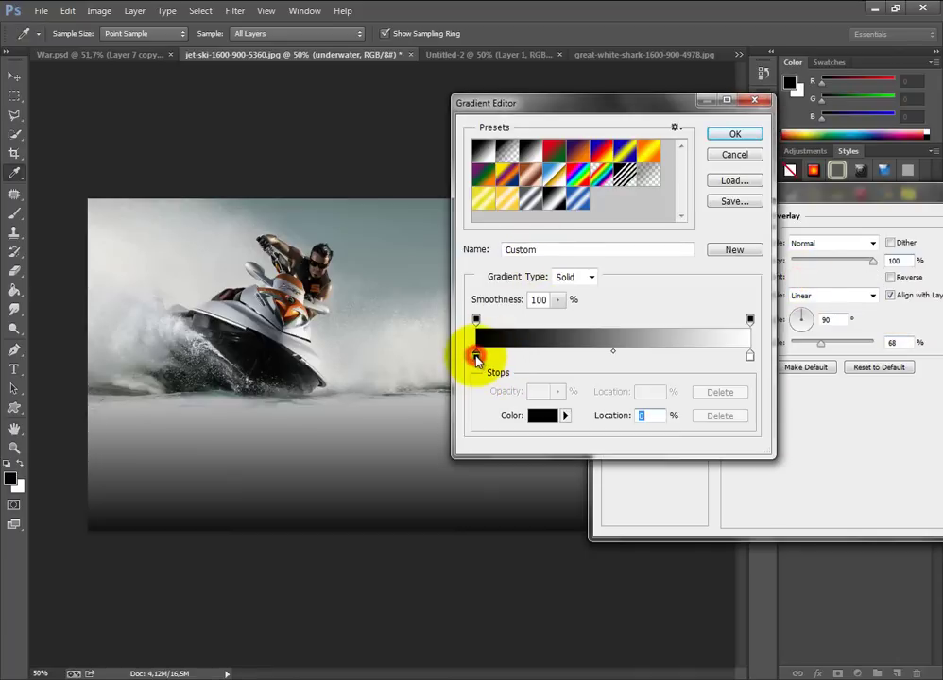
double_click(477, 359)
left_click(749, 330)
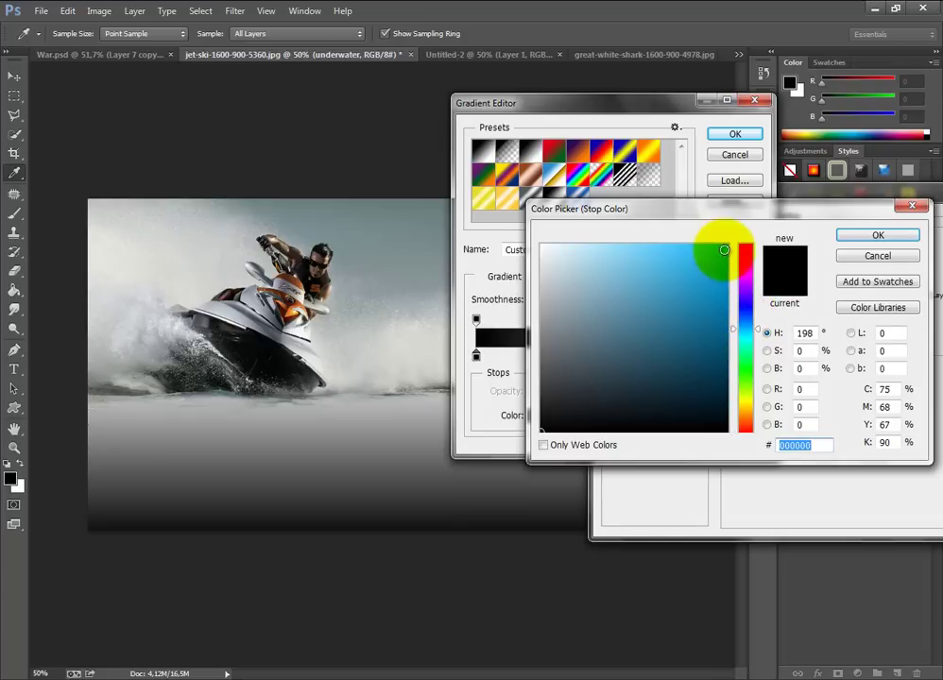
left_click(710, 246)
left_click(877, 235)
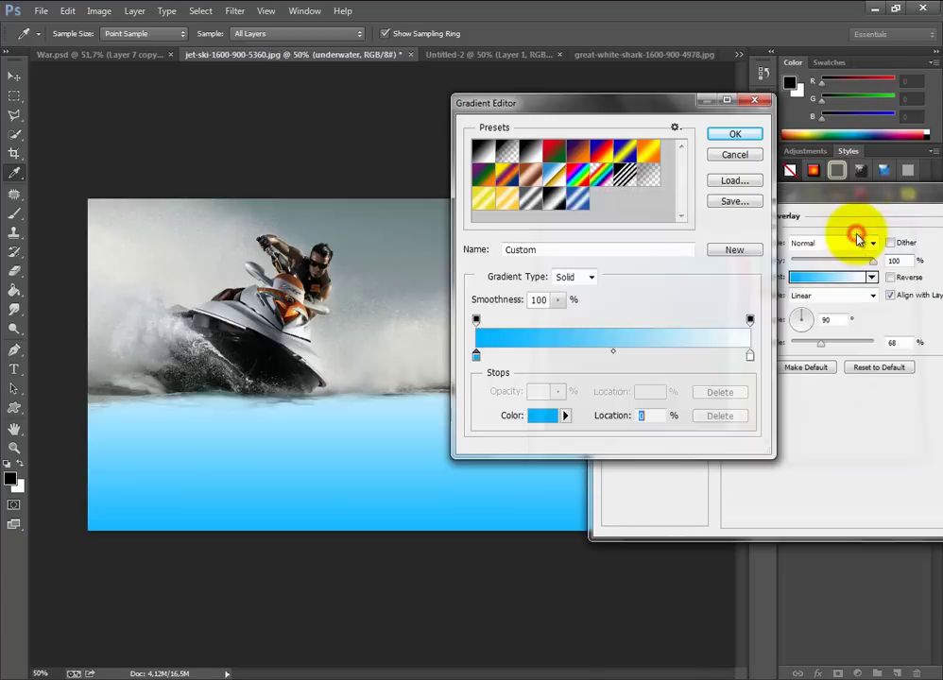
left_click(736, 133)
left_click_drag(808, 351, 800, 352)
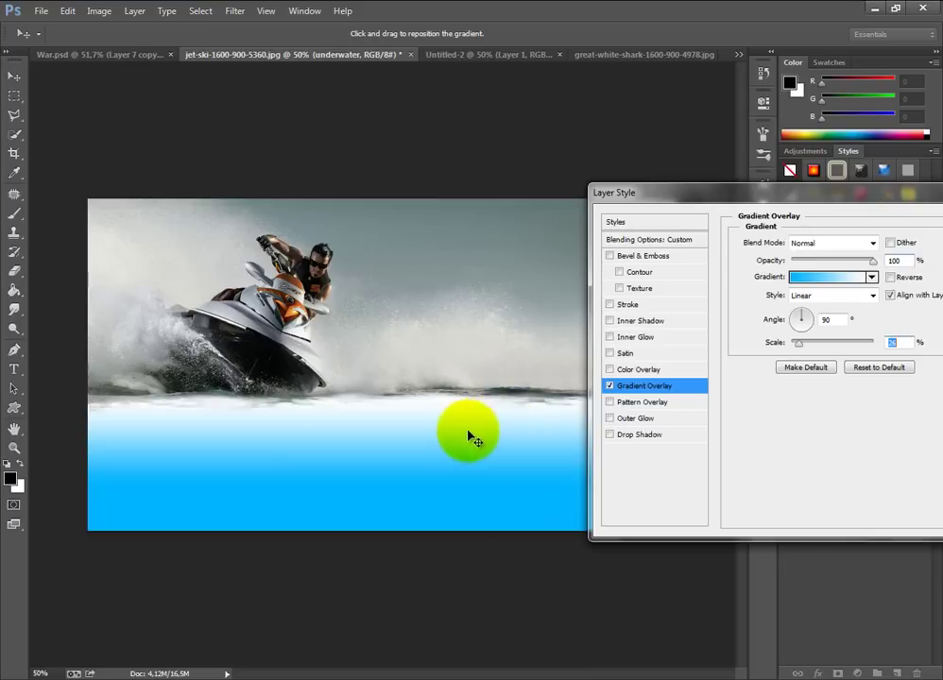
left_click_drag(473, 429, 482, 480)
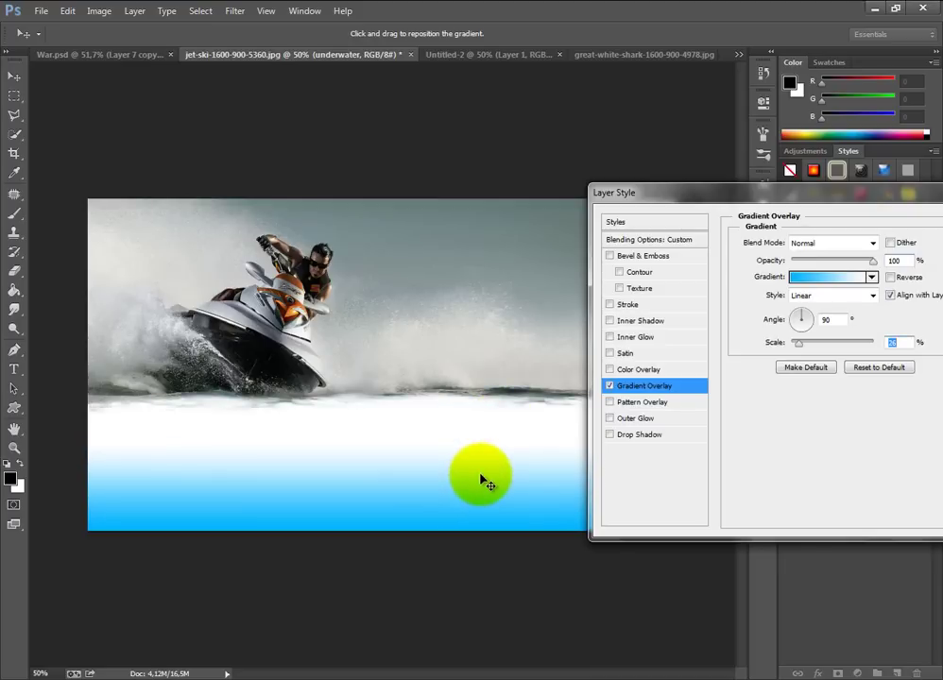
Step: Switch the underwater gradient overlay's blend mode to Color
left_click(799, 276)
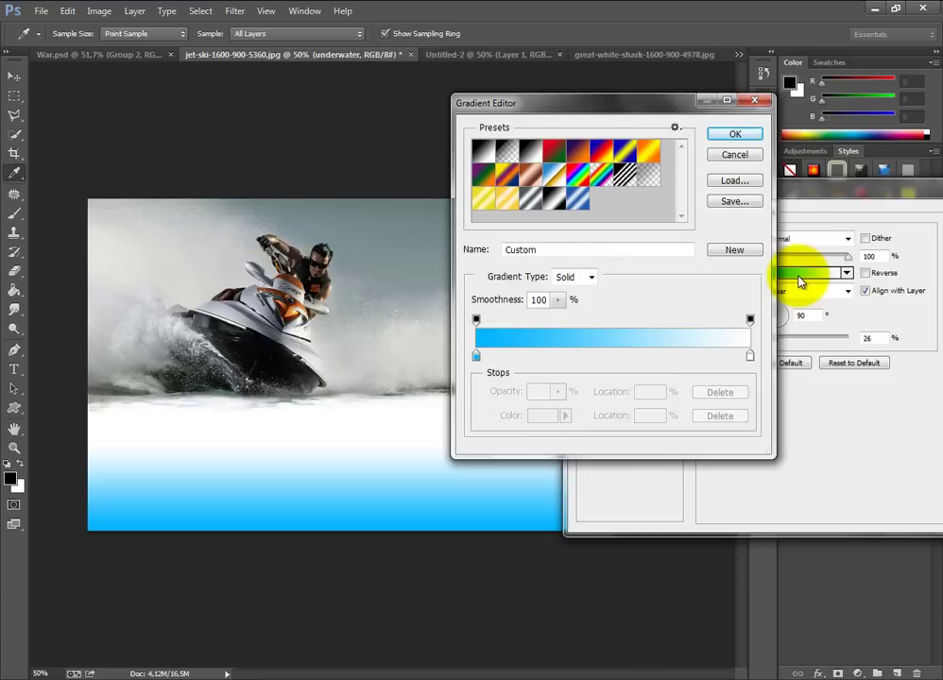
left_click(736, 134)
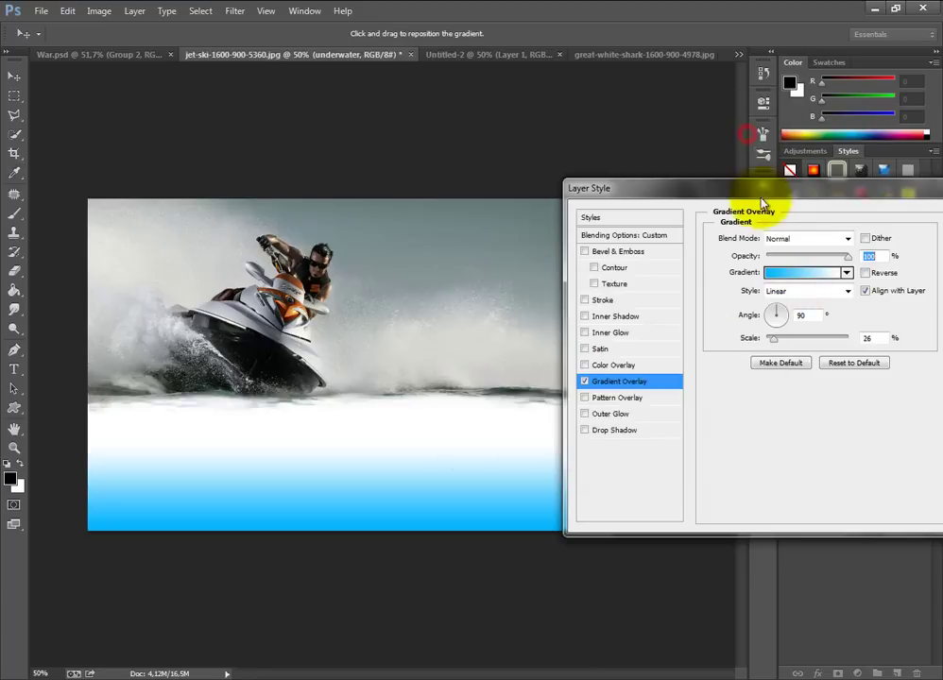
left_click(796, 238)
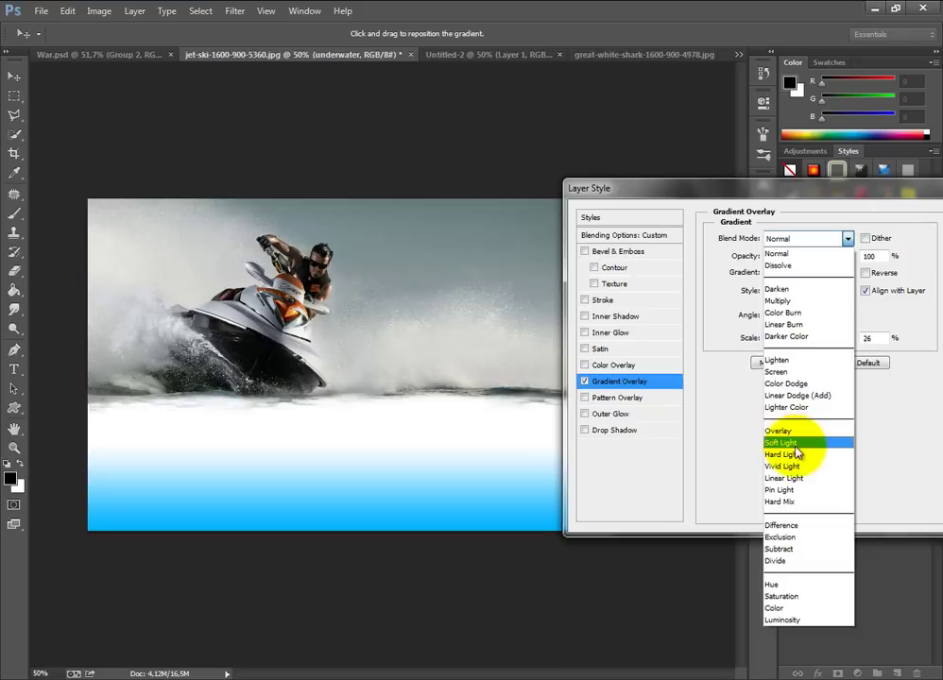
left_click(804, 609)
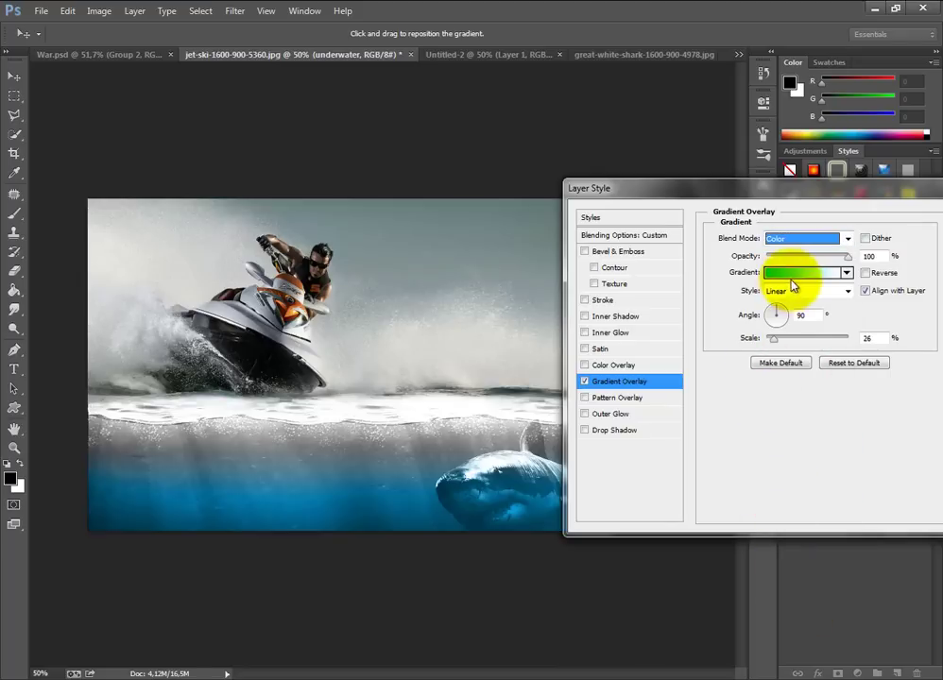
Step: Raise the gradient scale to about 83%, position it over the shark, and apply the style
left_click_drag(774, 339, 782, 342)
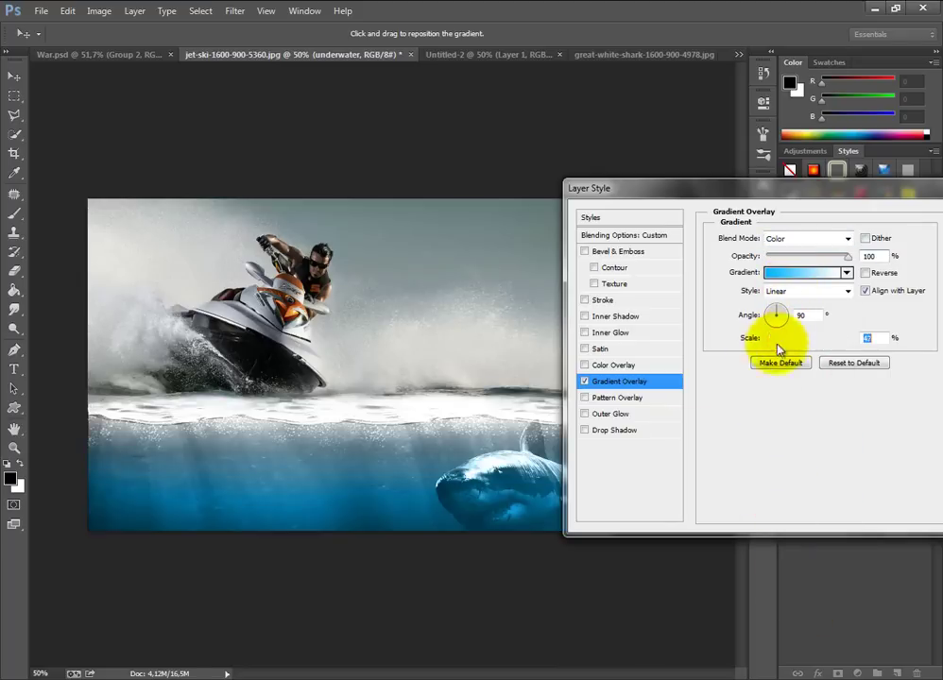
left_click_drag(523, 432, 529, 475)
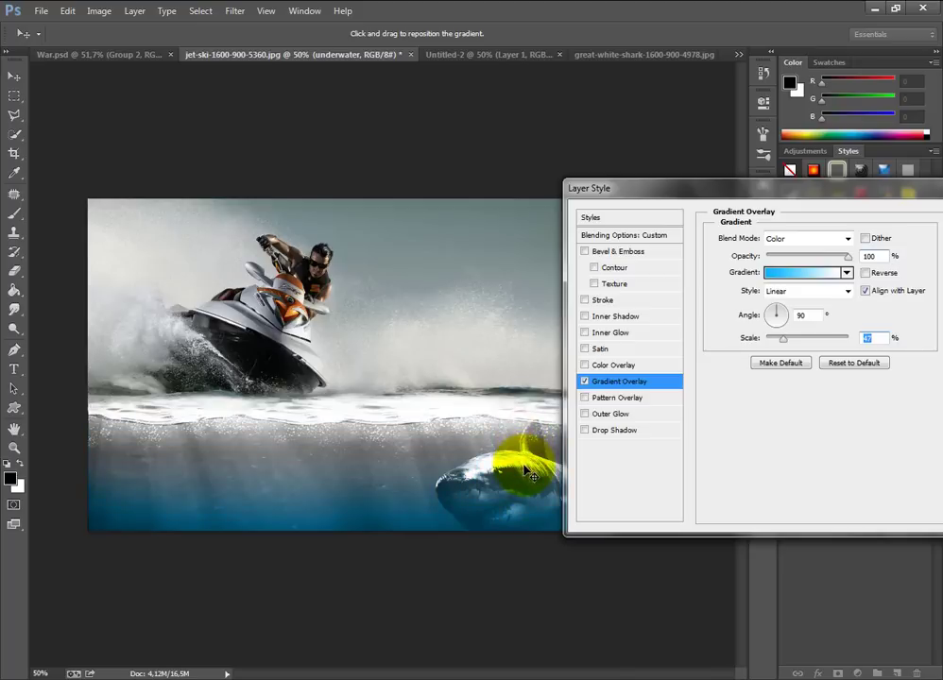
left_click_drag(782, 338, 806, 340)
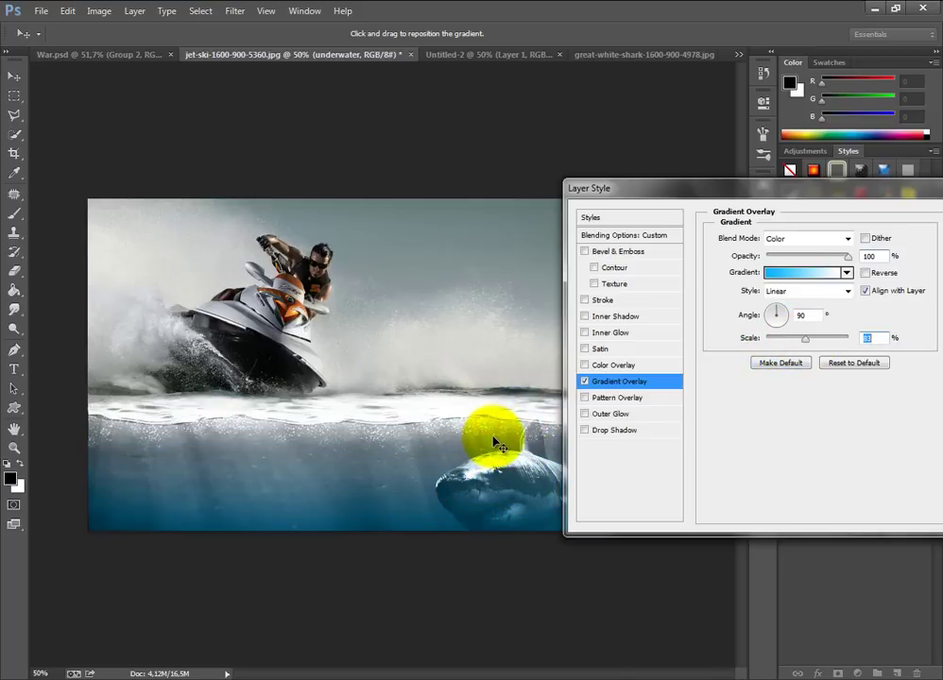
left_click_drag(661, 188, 626, 200)
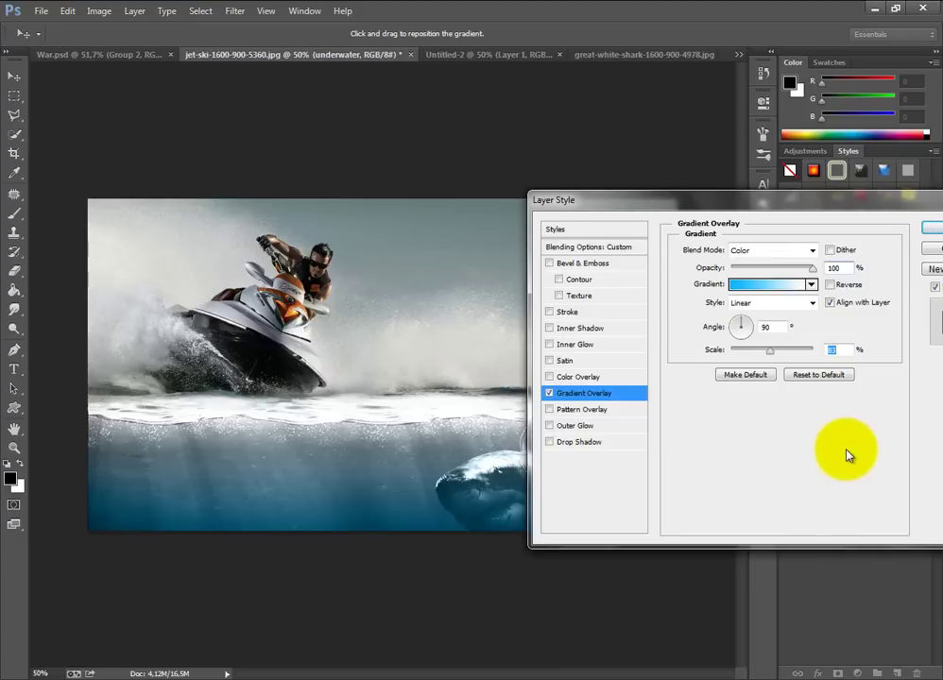
left_click(931, 231)
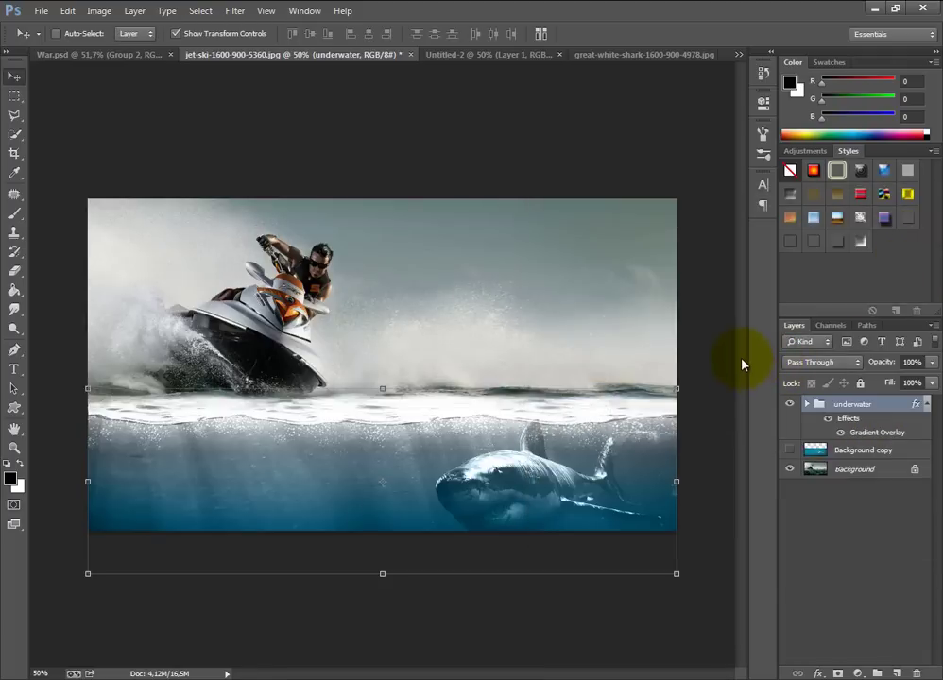